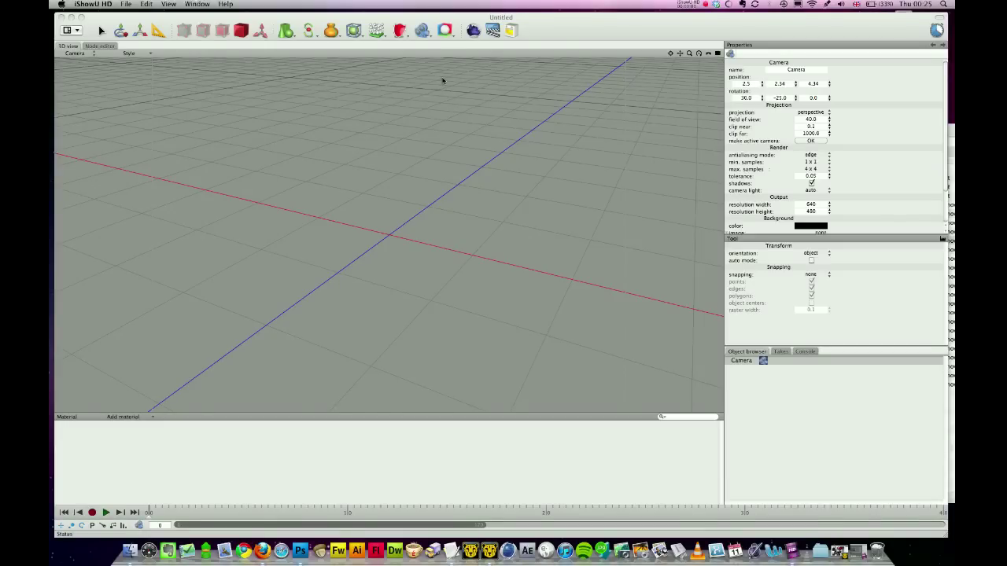
# - Review the earlier renders in the render manager, then close it
pyautogui.click(561, 34)
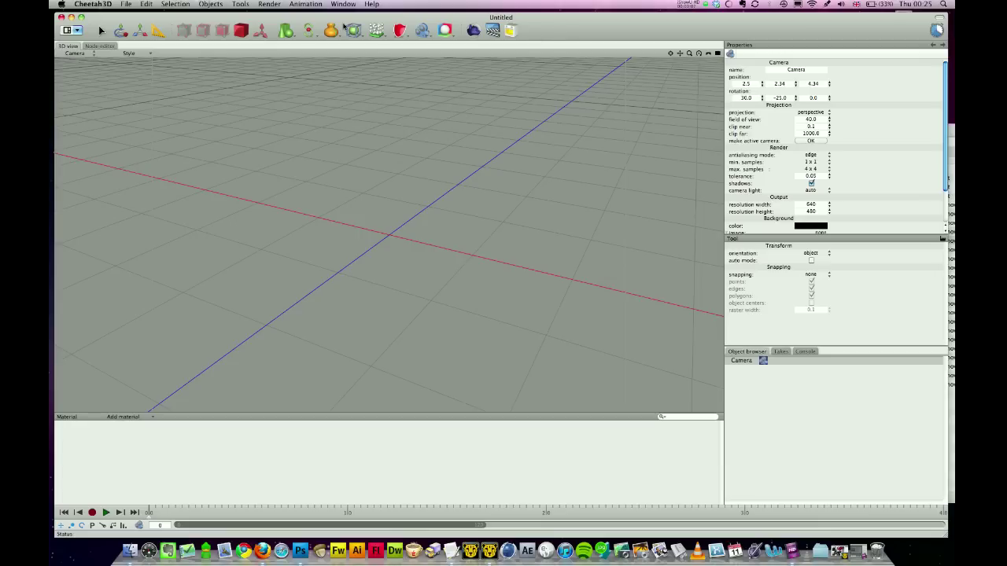
pyautogui.click(279, 3)
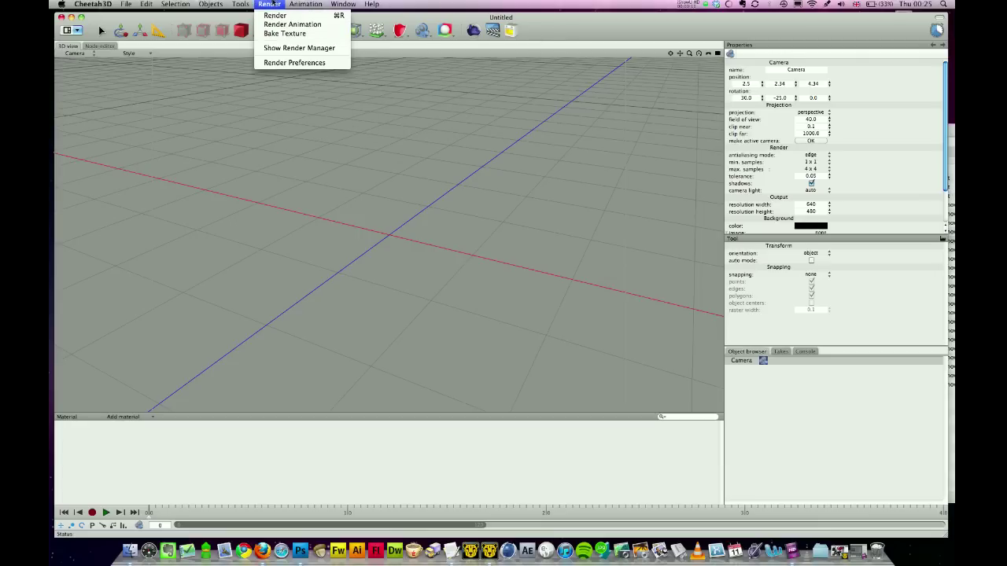
pyautogui.click(285, 48)
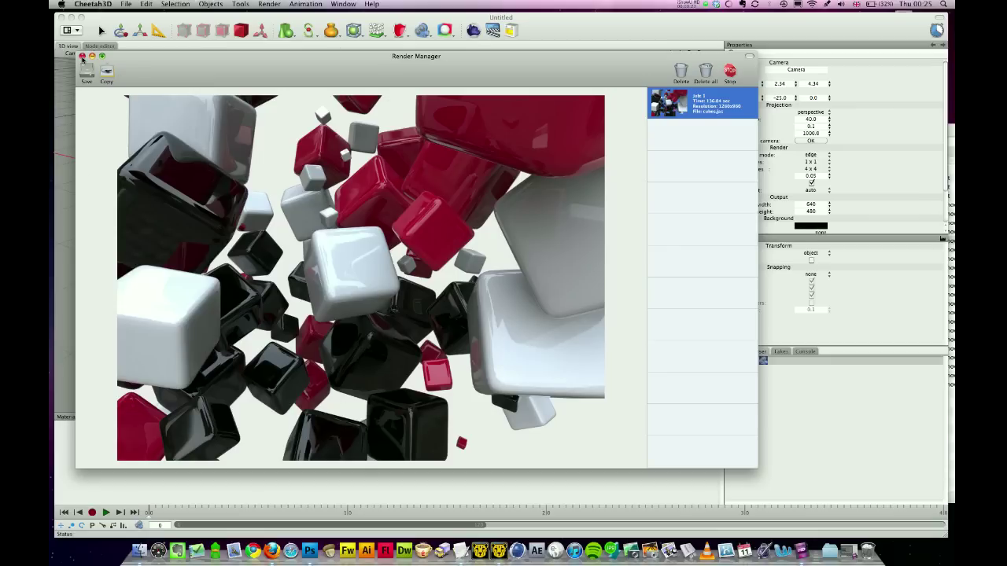
pyautogui.click(82, 57)
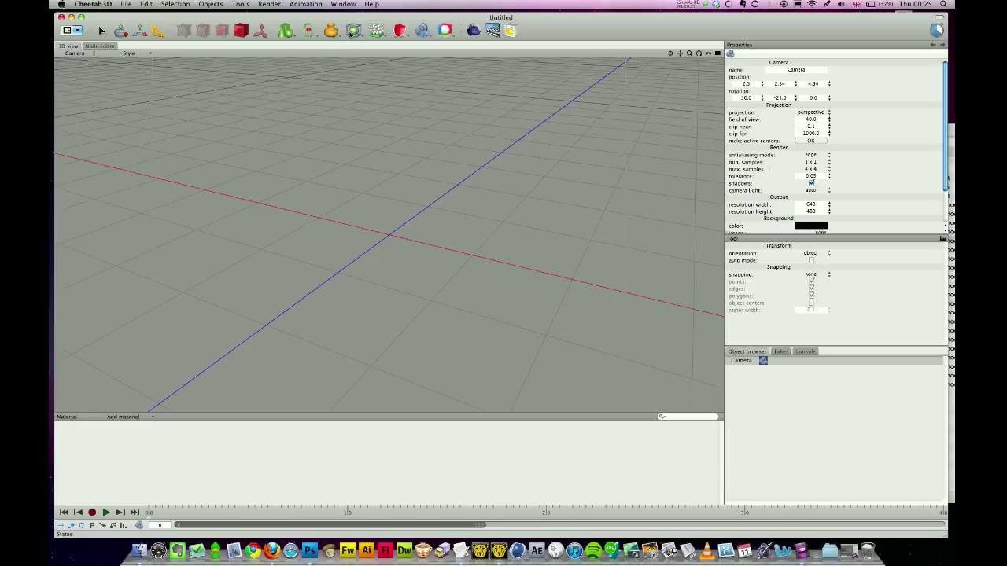
# - Add a Box primitive to the scene and switch it to edge editing
pyautogui.click(288, 32)
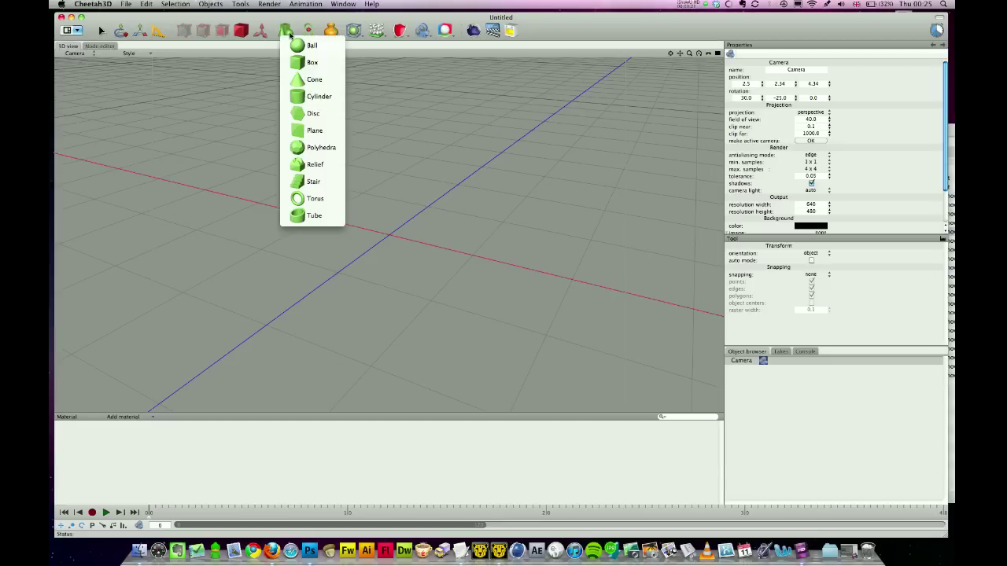
pyautogui.click(308, 62)
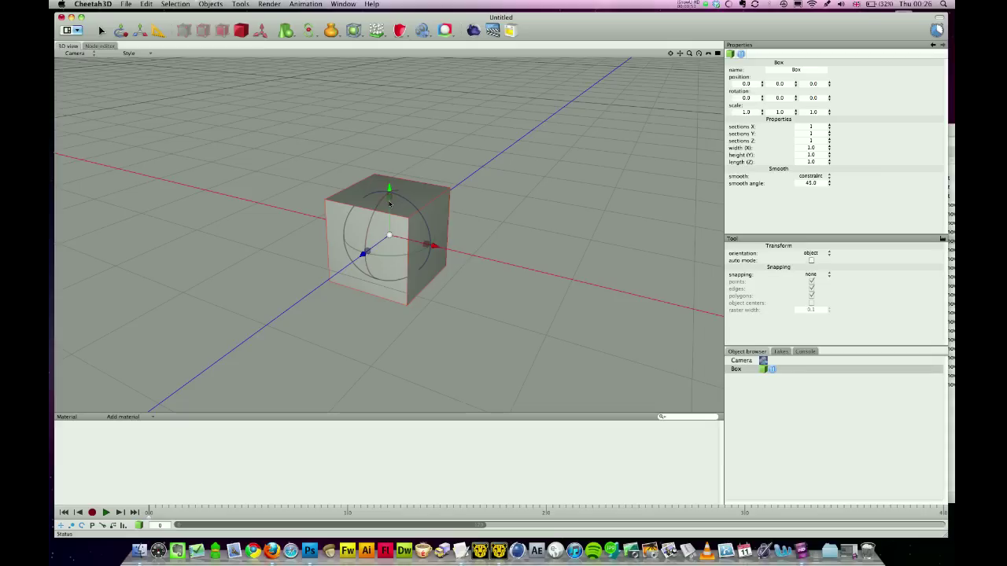
pyautogui.click(761, 370)
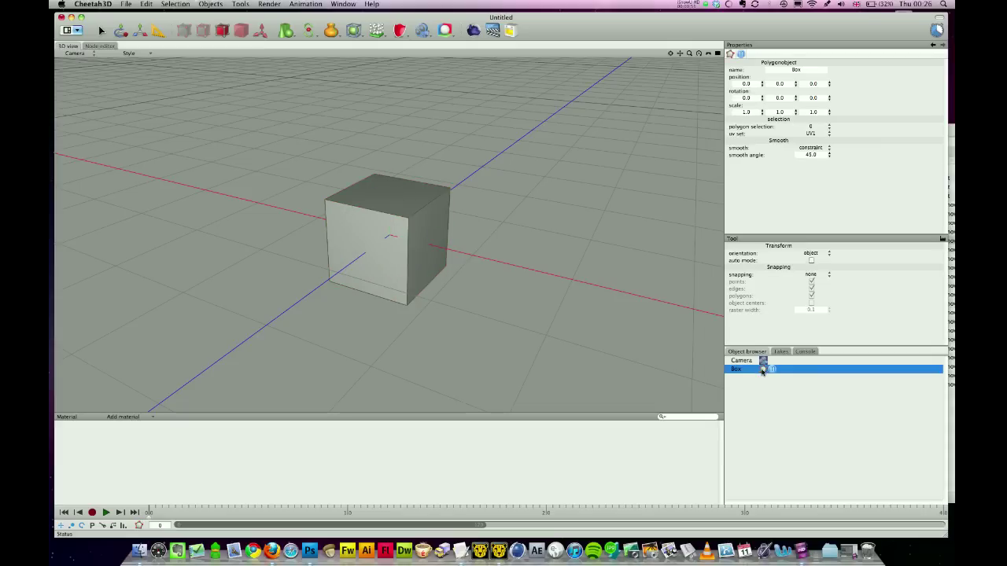
pyautogui.click(202, 31)
# - Select all of the box's edges and bevel them into chamfered corners
pyautogui.press('super+a')
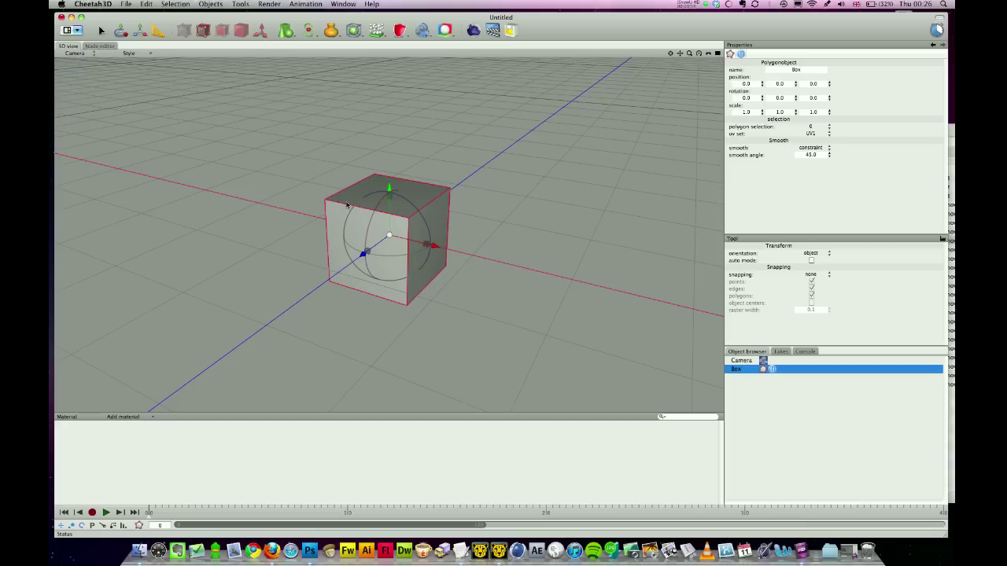
pyautogui.rightClick(461, 223)
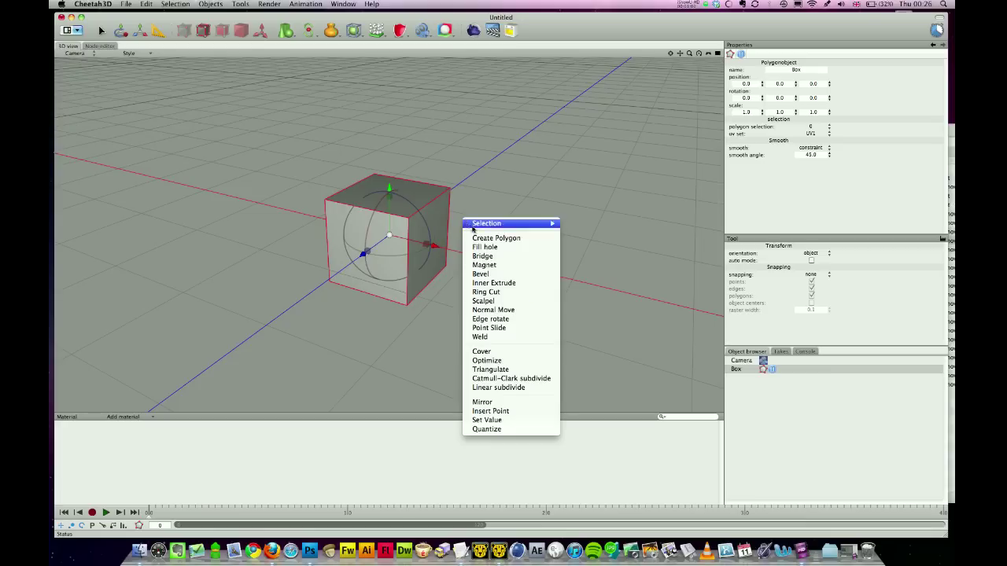
pyautogui.click(481, 274)
pyautogui.moveTo(421, 241); pyautogui.dragTo(417, 231)
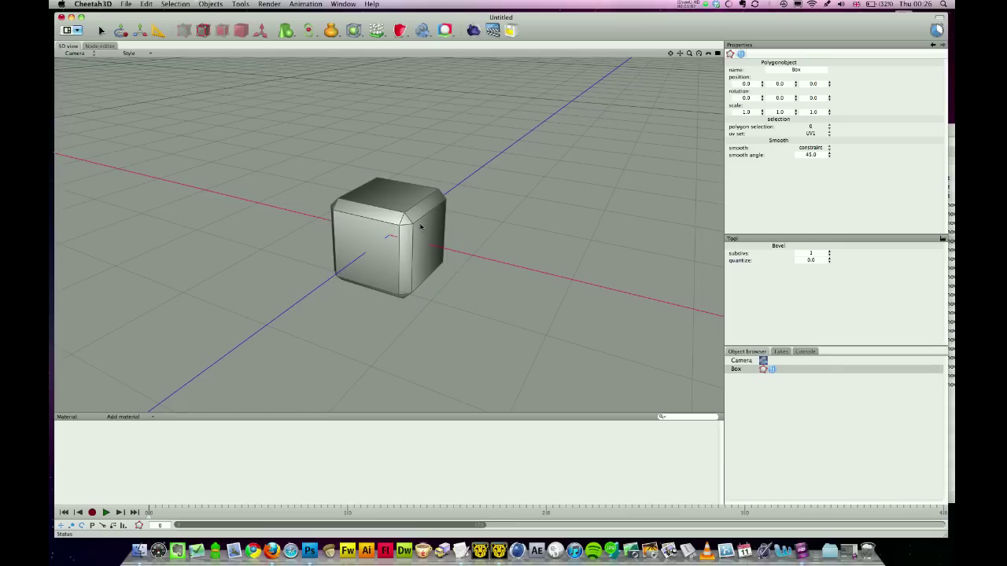
pyautogui.click(353, 31)
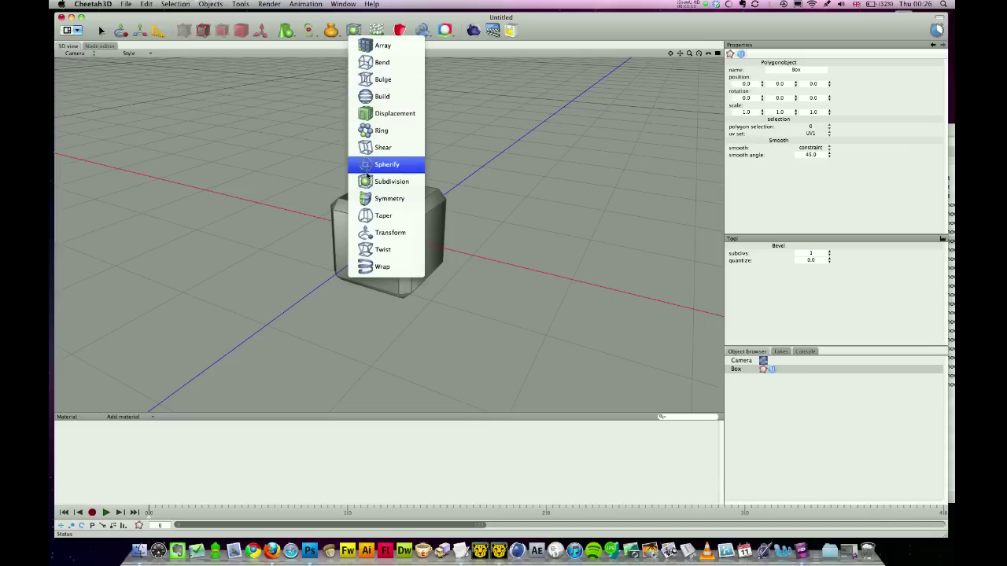
# - Nest a Subdivision deformer under the Box to smooth it into a rounded cube
pyautogui.click(370, 182)
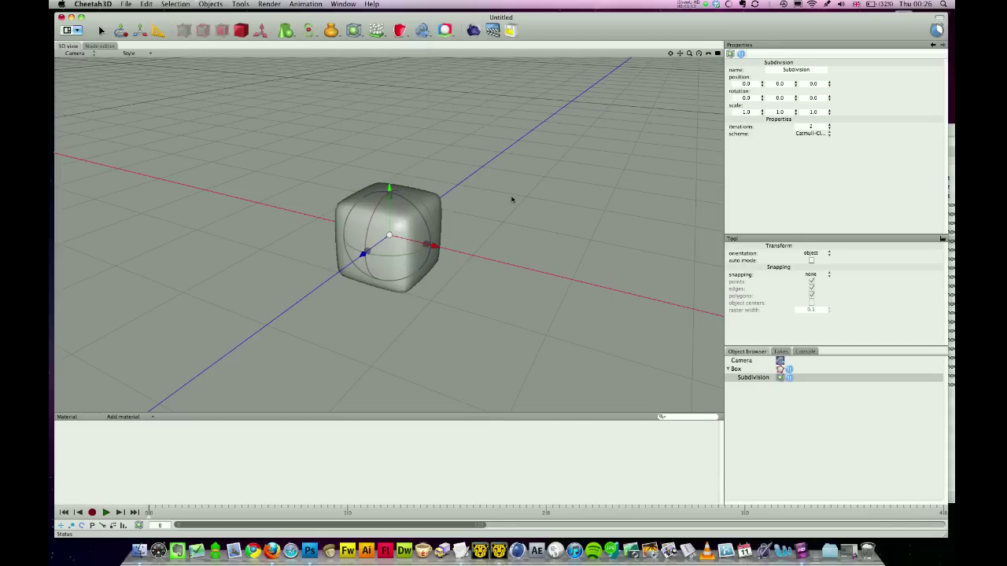
pyautogui.moveTo(511, 199); pyautogui.dragTo(484, 191, button='right')
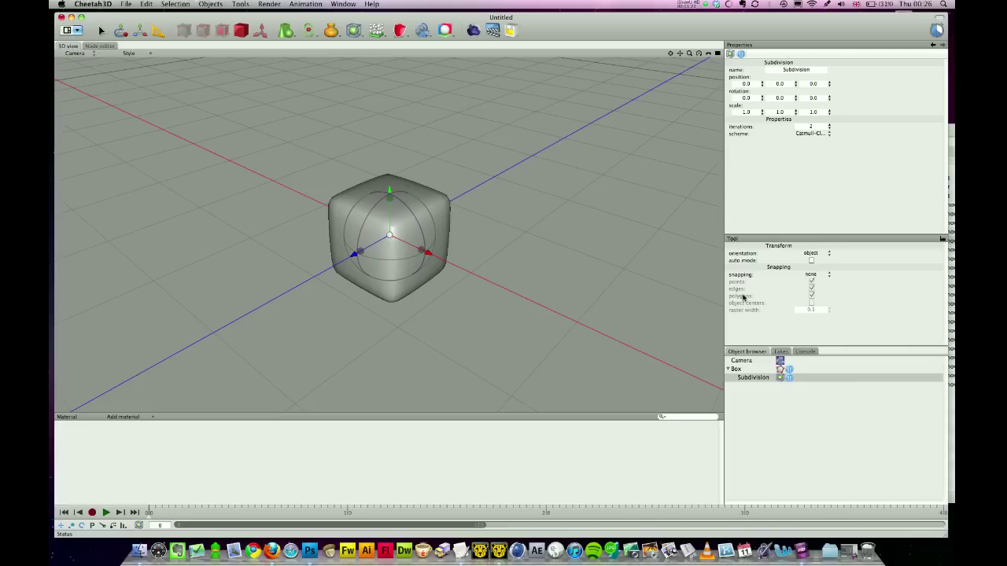
pyautogui.click(739, 362)
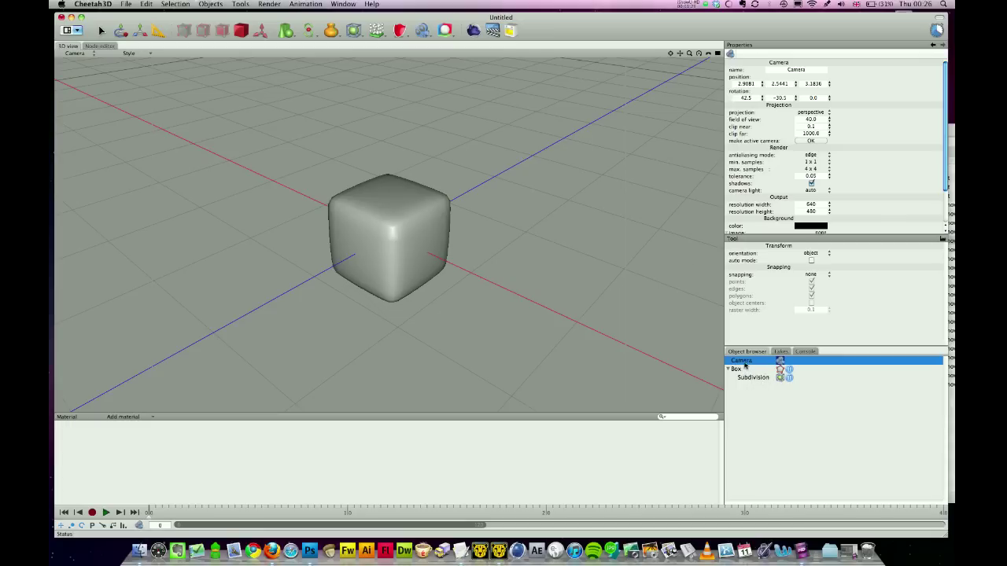
# - Add a Particle Array and place the Box inside it
pyautogui.click(376, 32)
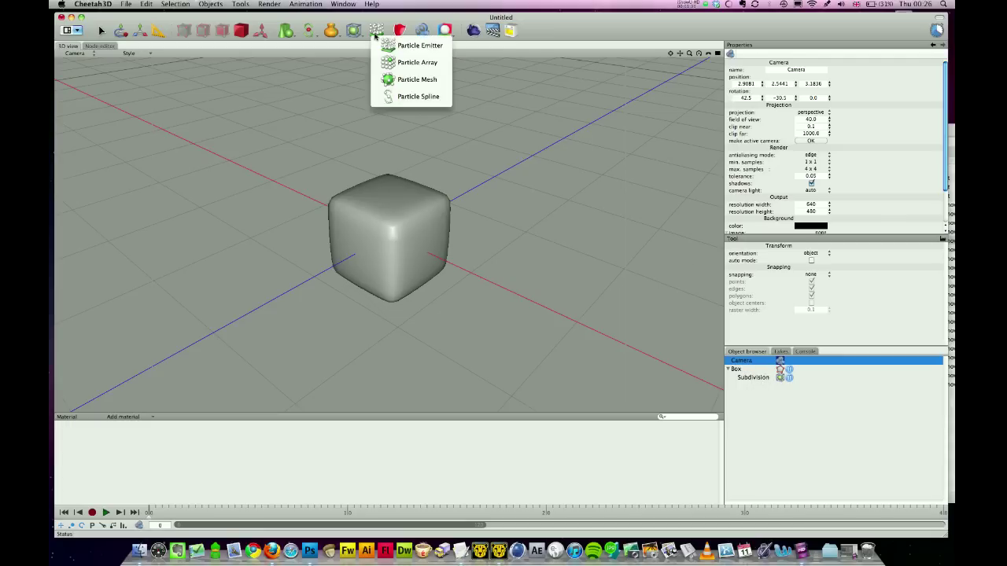
pyautogui.click(401, 62)
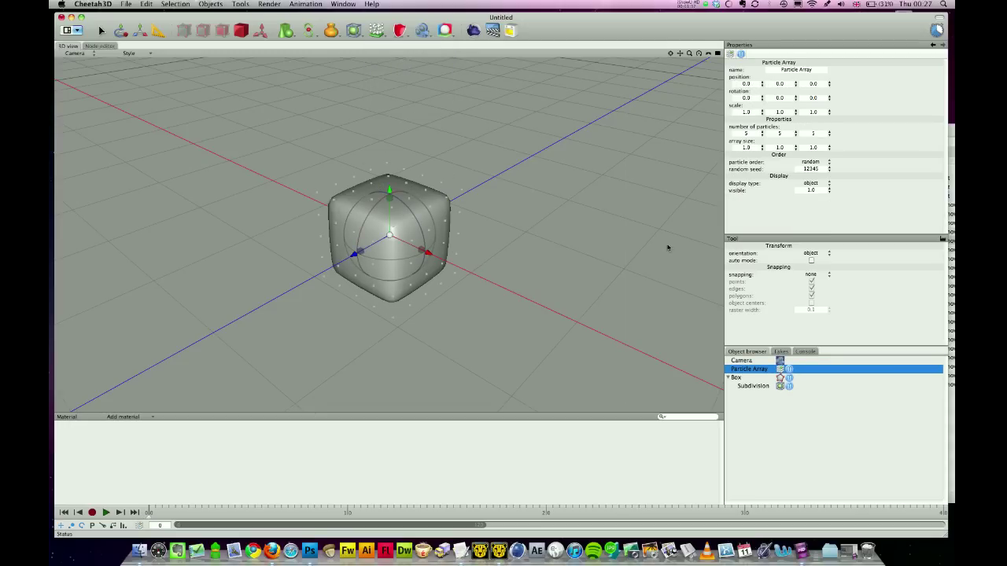
pyautogui.moveTo(743, 369); pyautogui.dragTo(748, 375)
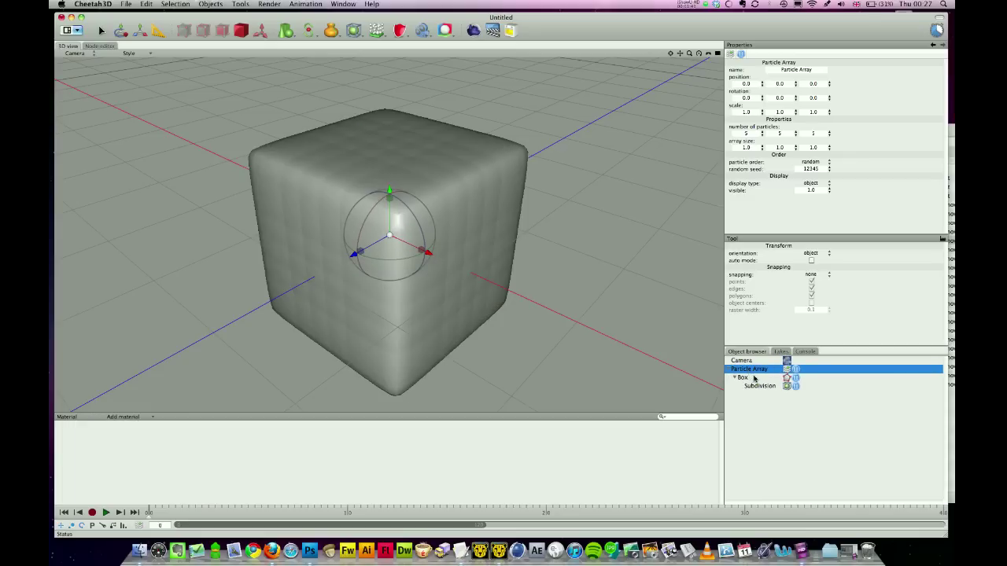
# - Scale the Box down to 0.1 so the array shows a grid of small cubes
pyautogui.click(743, 378)
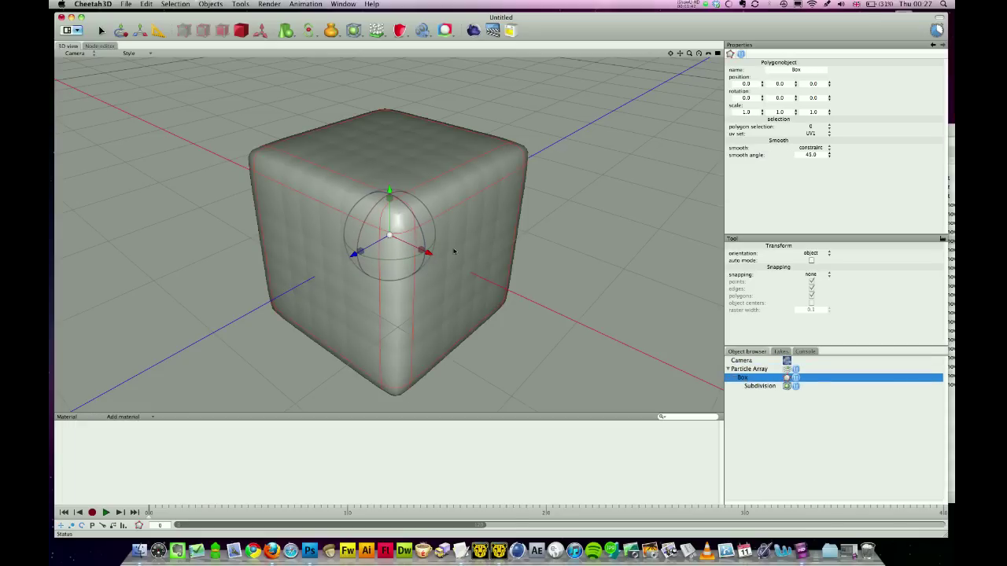
pyautogui.click(390, 203)
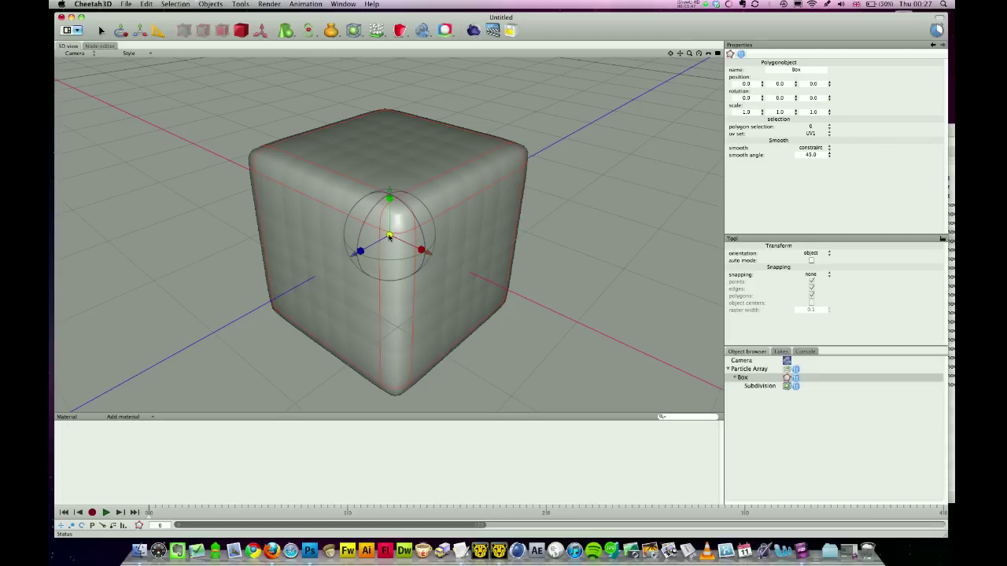
pyautogui.moveTo(390, 236); pyautogui.dragTo(259, 270)
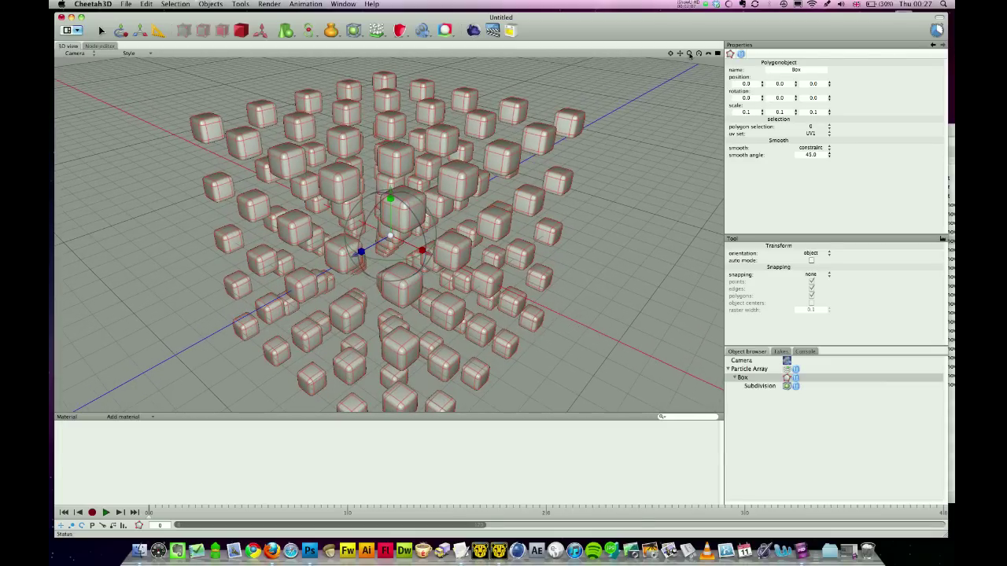
pyautogui.moveTo(587, 204)
pyautogui.mouseDown(button='middle')
pyautogui.moveTo(590, 196)
pyautogui.moveTo(622, 236)
pyautogui.moveTo(595, 205)
pyautogui.mouseUp(button='middle')
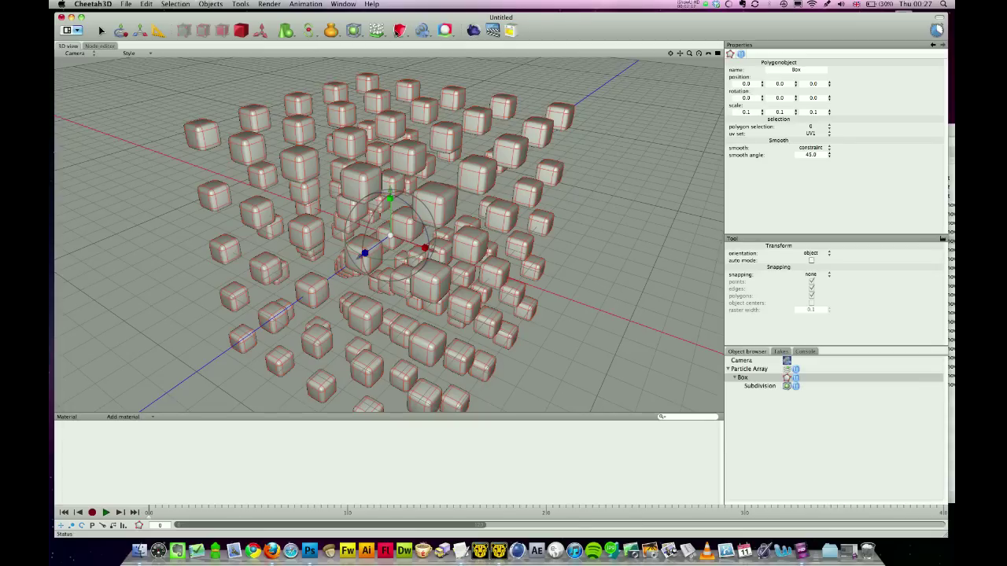
pyautogui.click(446, 31)
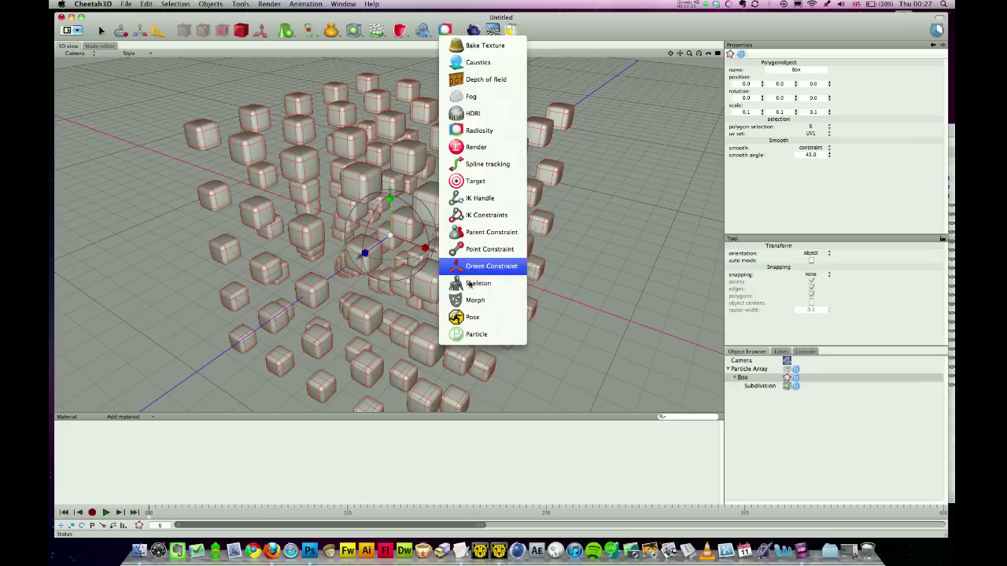
# - Give the Box a Particle tag with scale variation 1.5 on all three axes
pyautogui.click(476, 334)
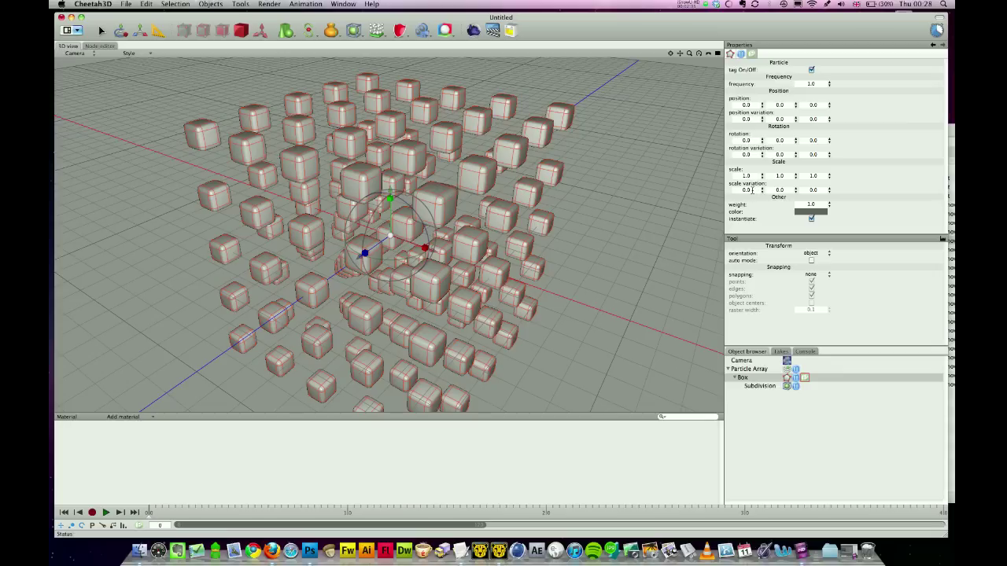
pyautogui.doubleClick(751, 190)
pyautogui.press('Tab')
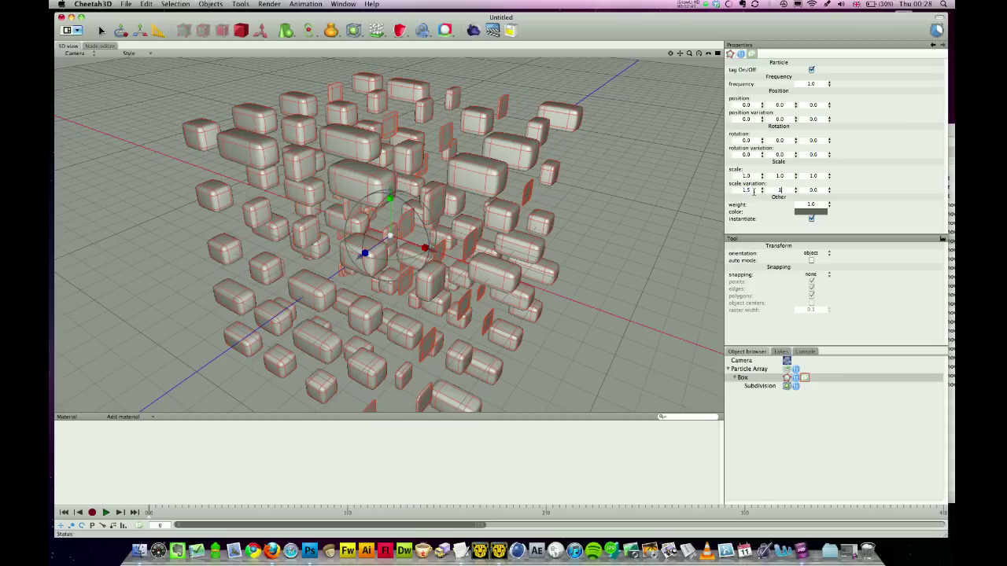
pyautogui.write('1.5')
pyautogui.press('Tab')
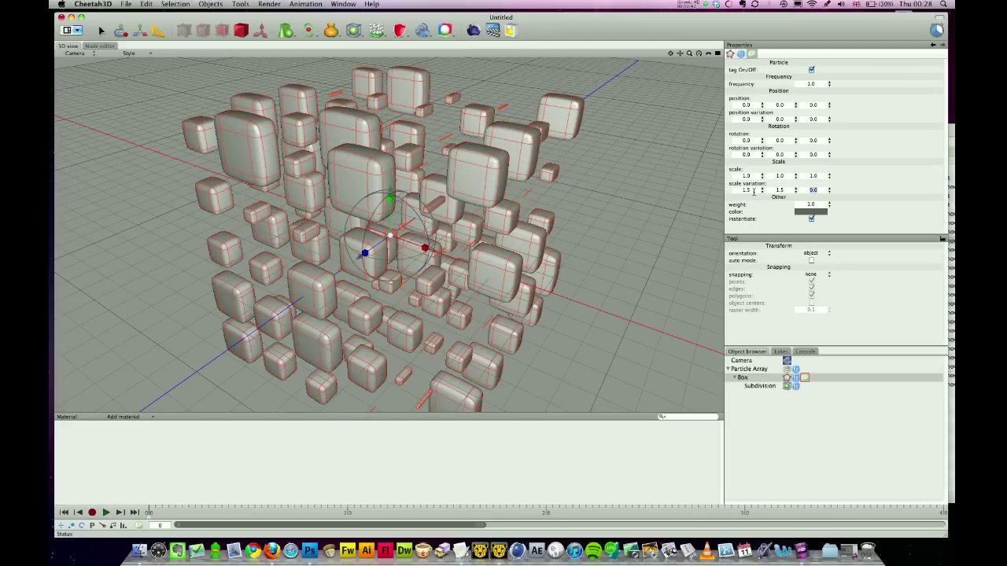
pyautogui.write('1.5')
pyautogui.press('Tab')
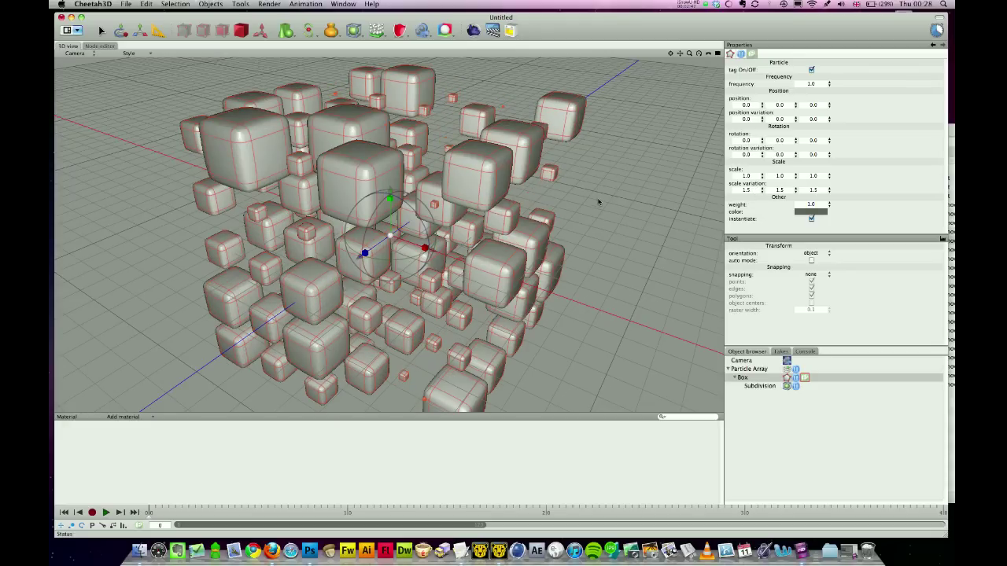
pyautogui.moveTo(625, 207); pyautogui.dragTo(601, 201, button='middle')
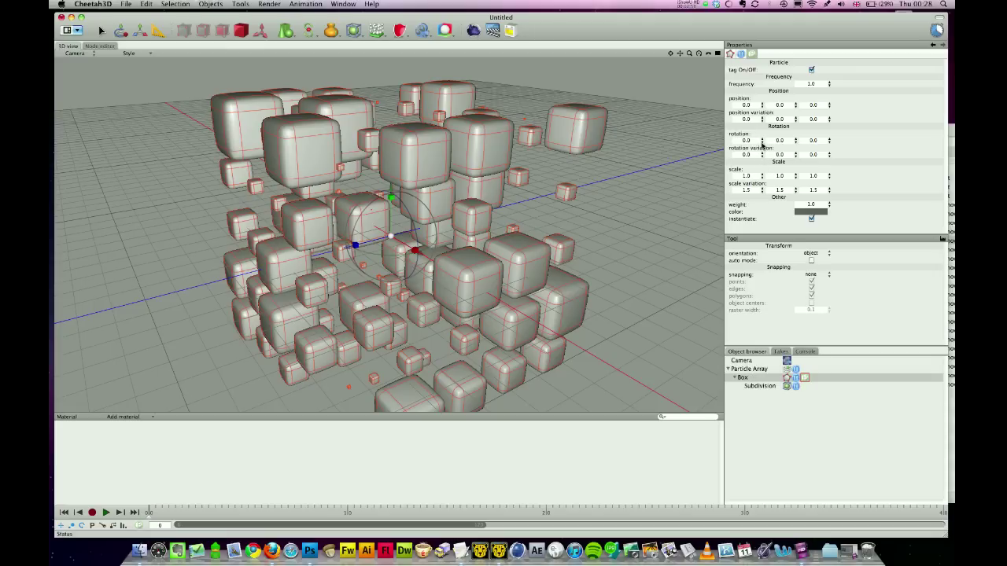
pyautogui.moveTo(762, 155); pyautogui.dragTo(828, 140)
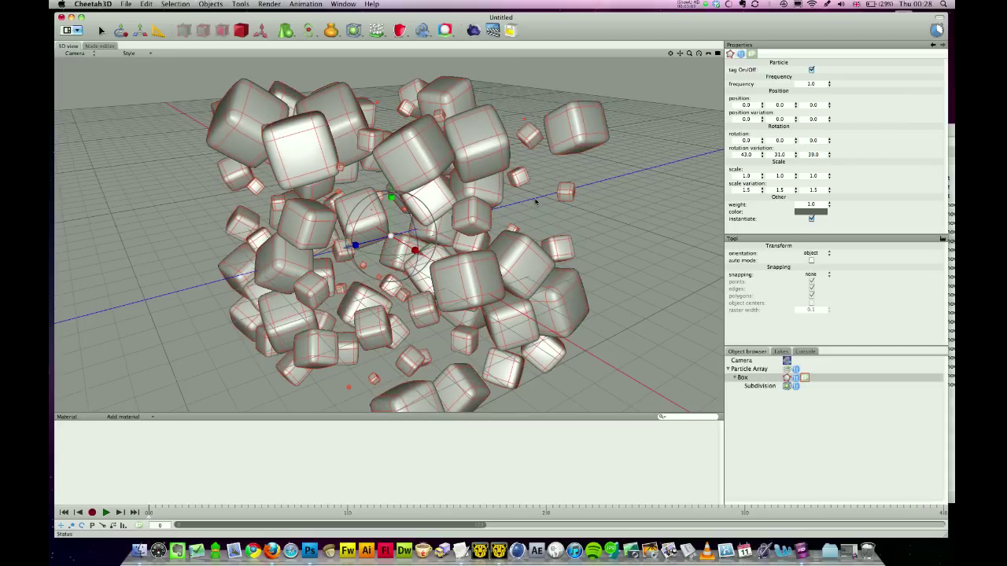
pyautogui.scroll(10, 535, 201)
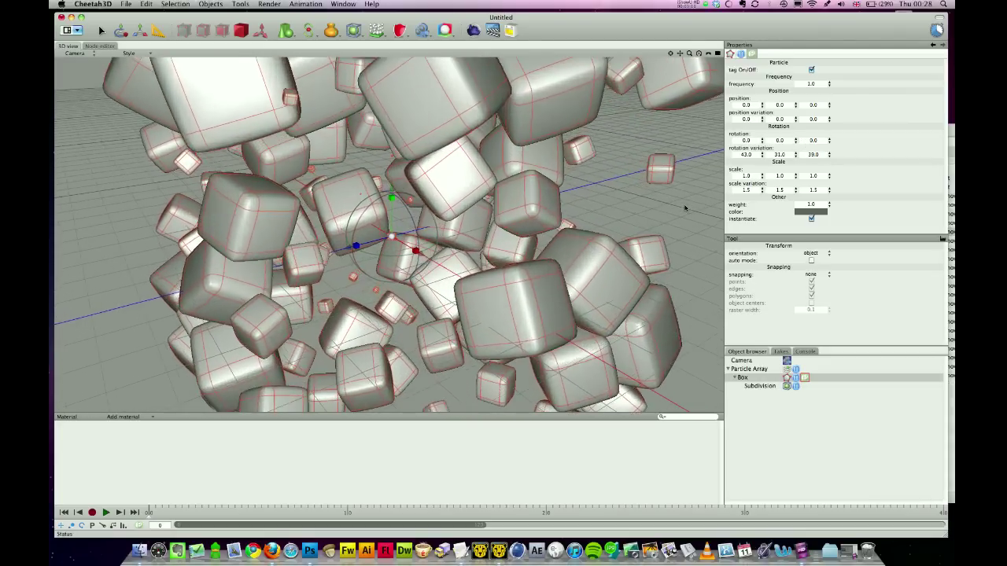
pyautogui.scroll(5, 684, 208)
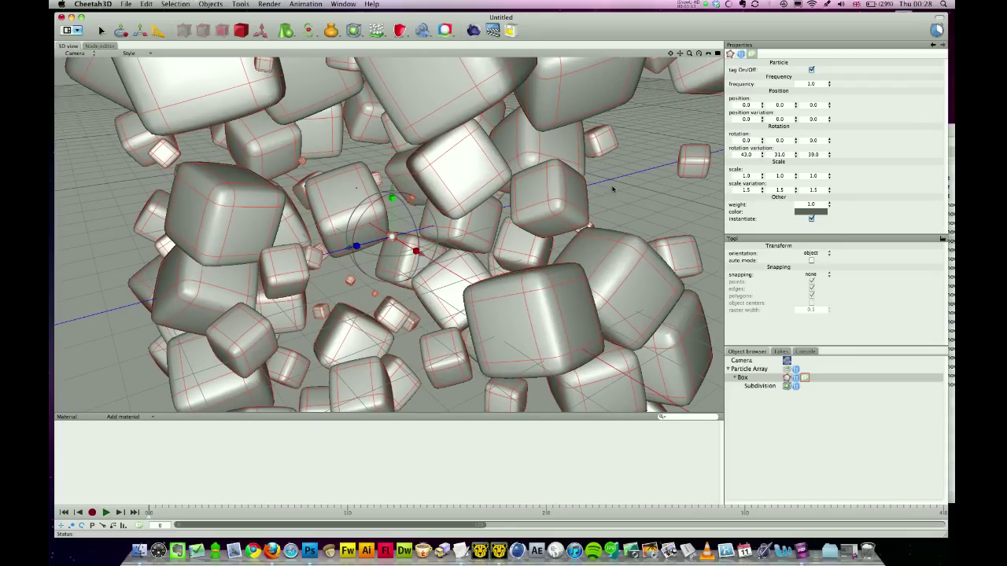
pyautogui.hscroll(-5, 618, 191)
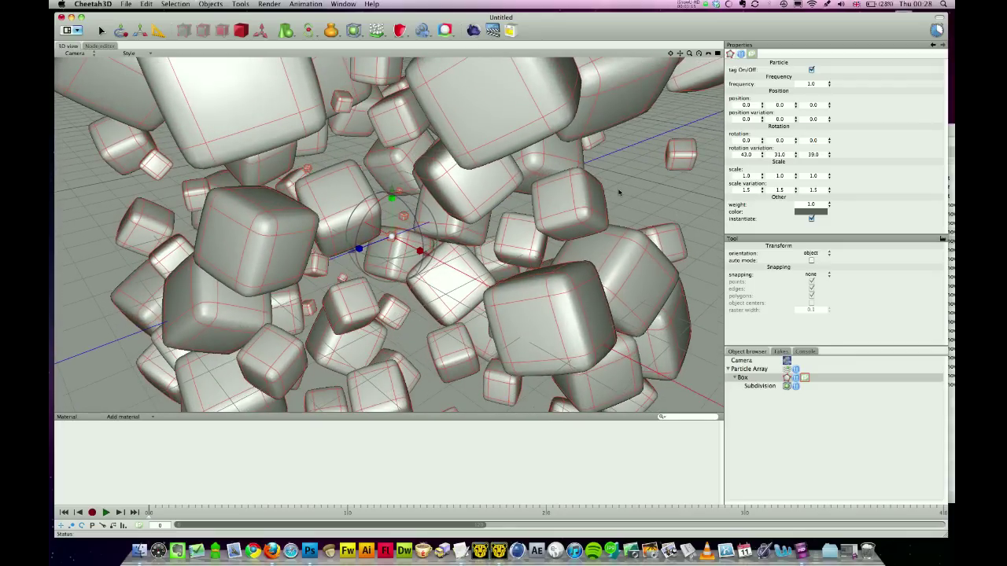
pyautogui.hscroll(-2, 619, 192)
pyautogui.hscroll(-2, 619, 193)
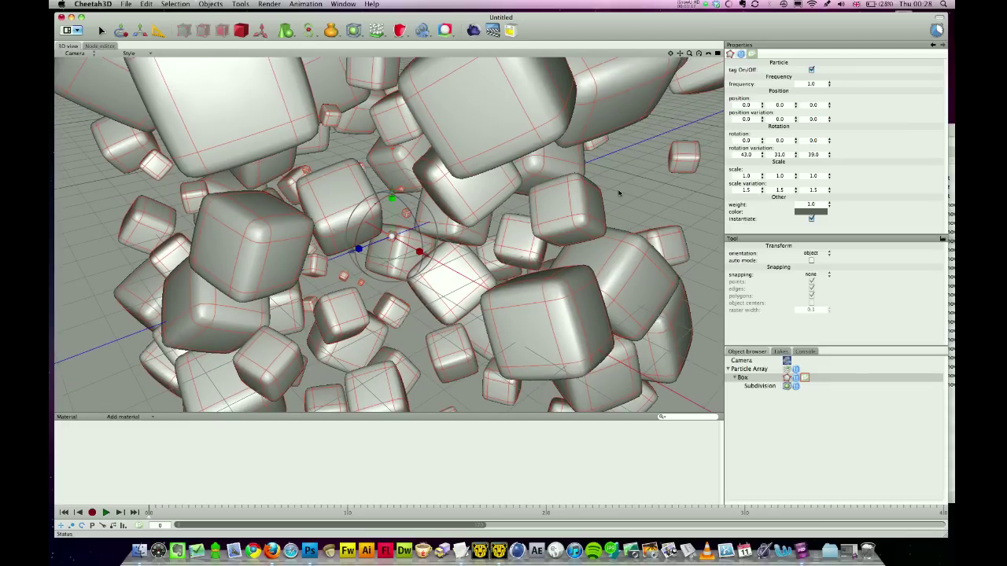
pyautogui.hscroll(-3, 508, 212)
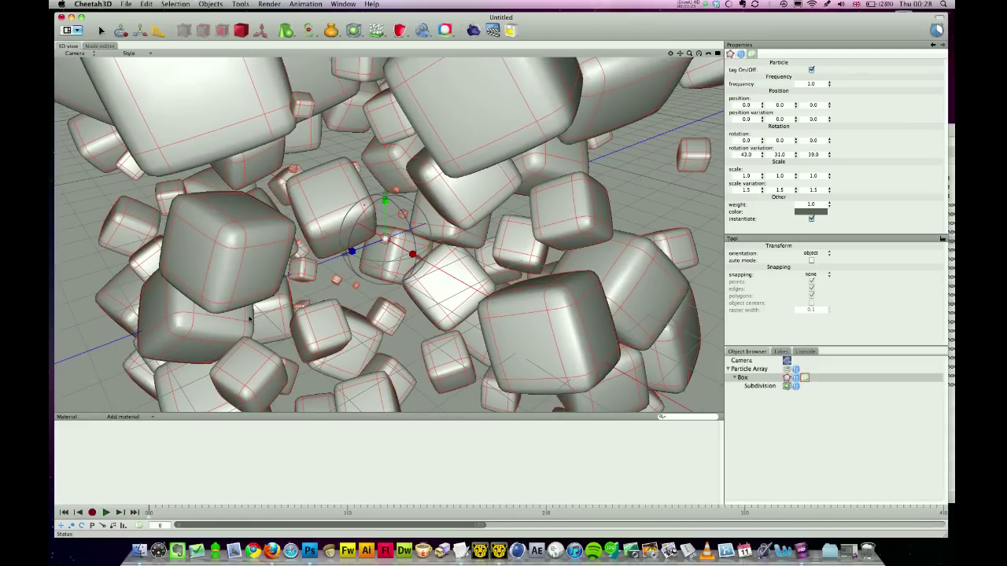
# - Create a new basic material with a red diffuse colour
pyautogui.click(118, 419)
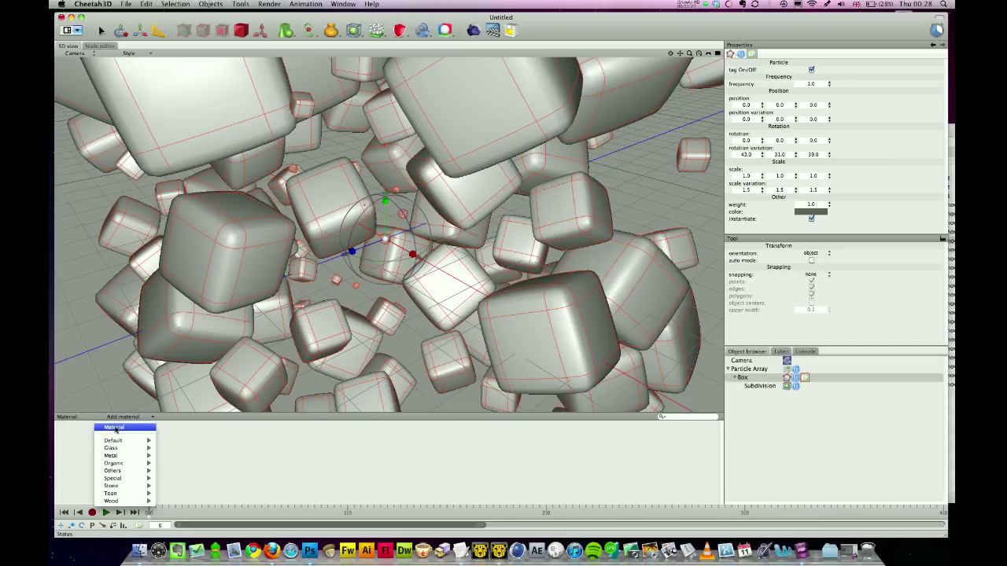
pyautogui.click(116, 431)
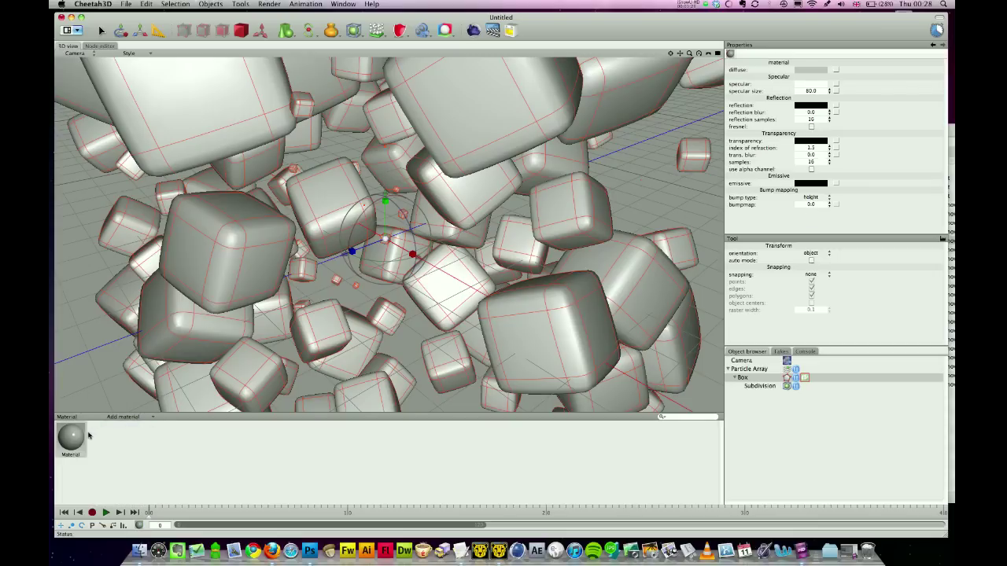
pyautogui.click(810, 72)
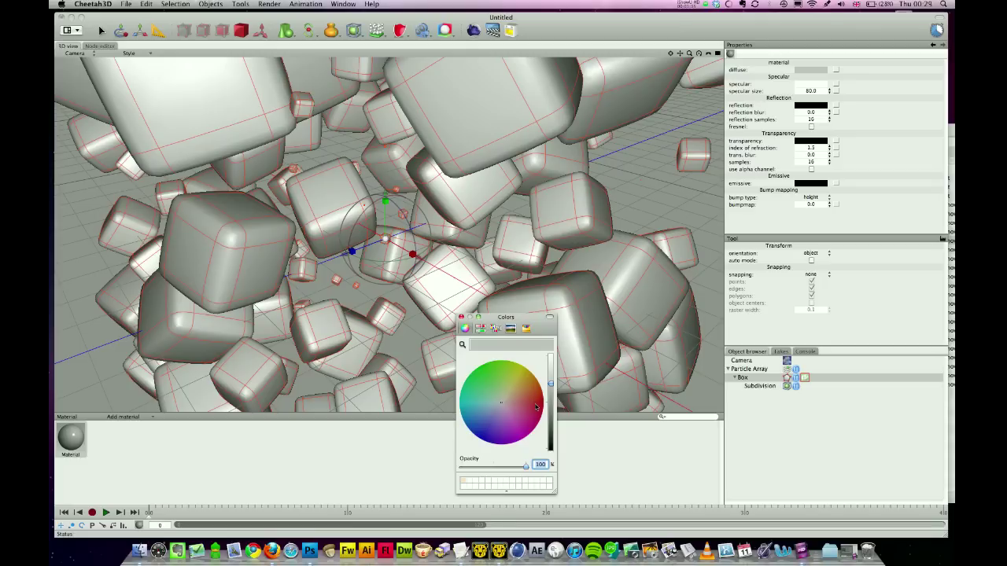
pyautogui.click(536, 407)
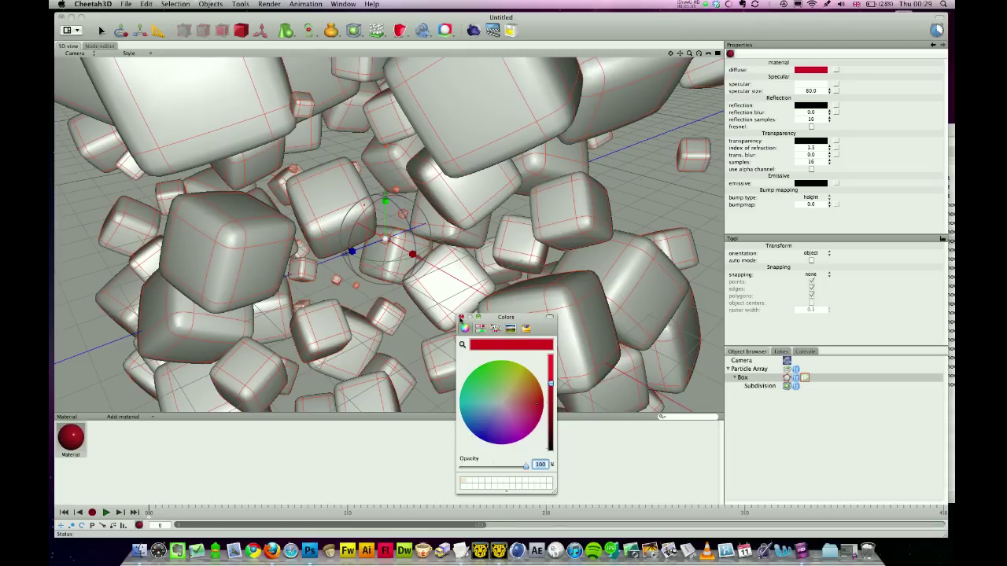
pyautogui.click(462, 318)
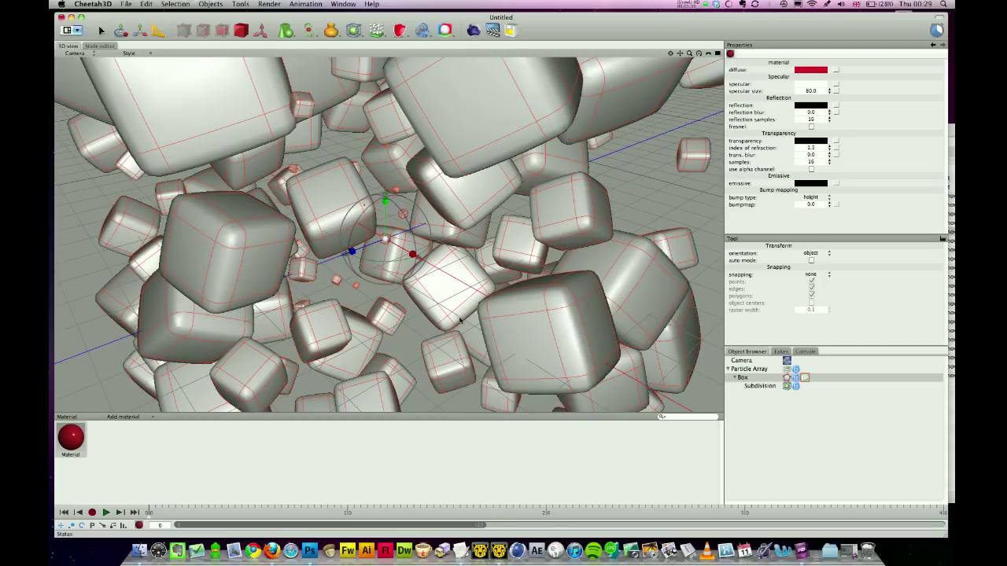
# - Give the material a dark grey reflection with fresnel and apply it to the Box
pyautogui.click(805, 106)
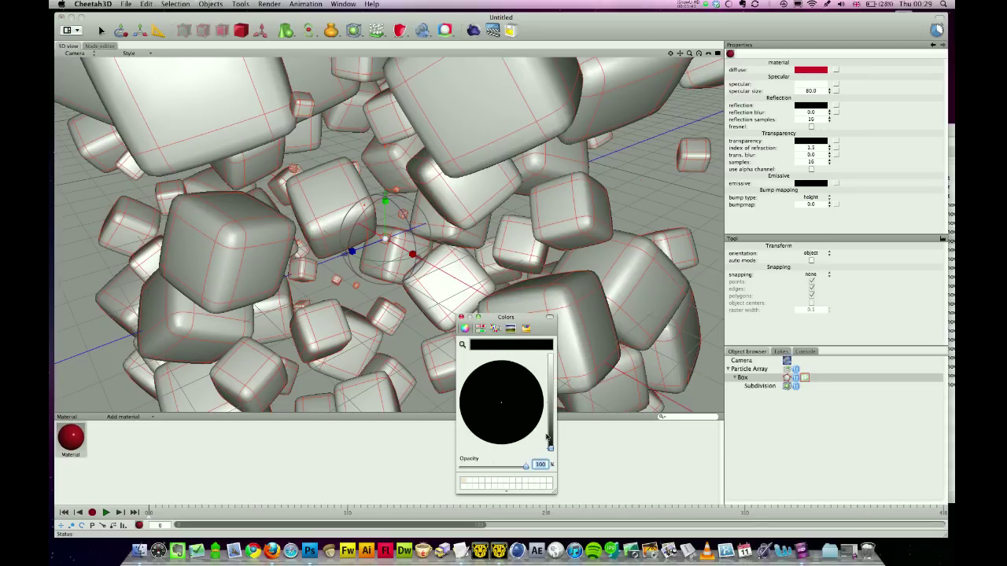
pyautogui.moveTo(550, 442); pyautogui.dragTo(549, 436)
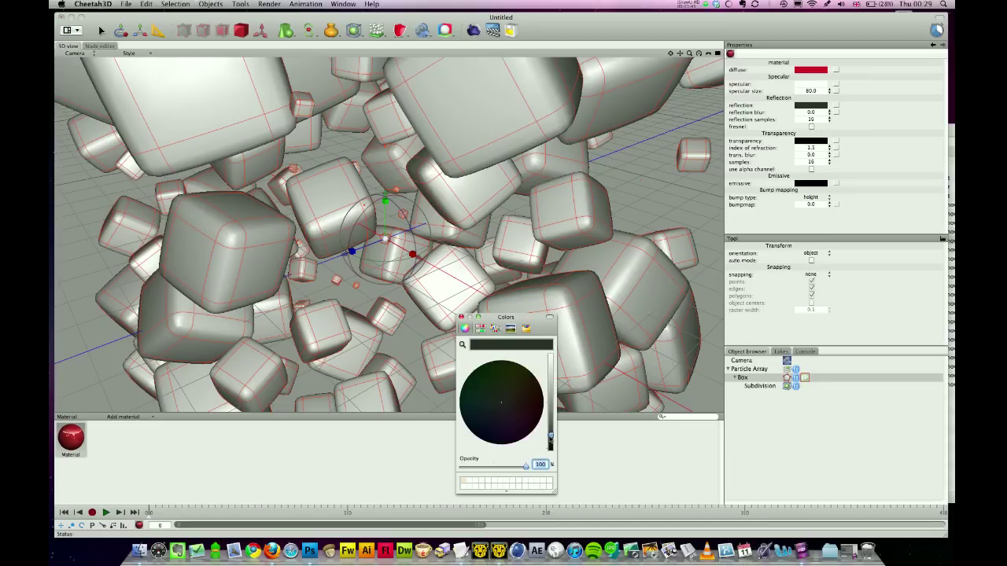
pyautogui.moveTo(550, 437); pyautogui.dragTo(551, 434)
pyautogui.click(461, 318)
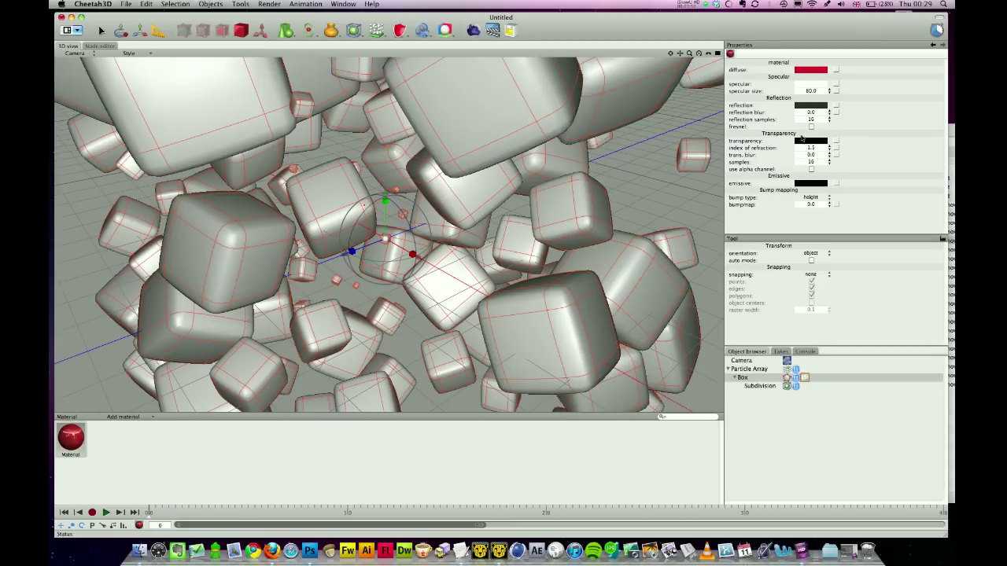
pyautogui.click(811, 126)
pyautogui.moveTo(71, 436); pyautogui.dragTo(759, 383)
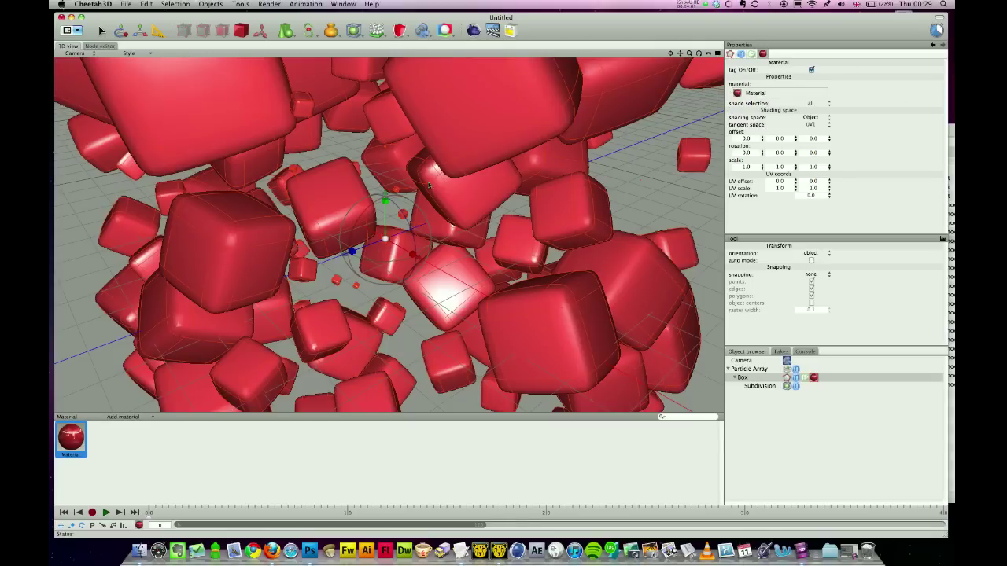
pyautogui.click(301, 4)
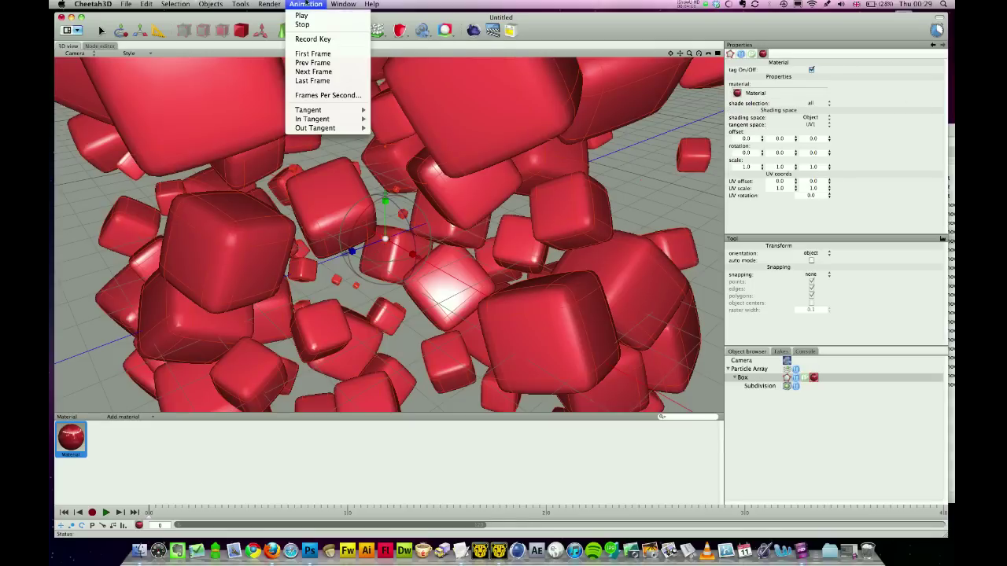
pyautogui.click(290, 48)
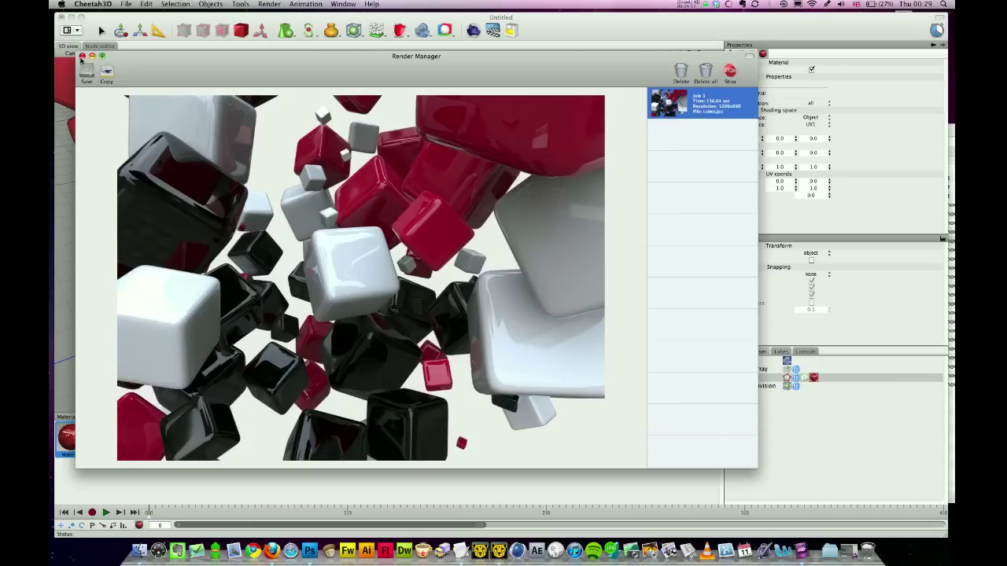
pyautogui.click(81, 56)
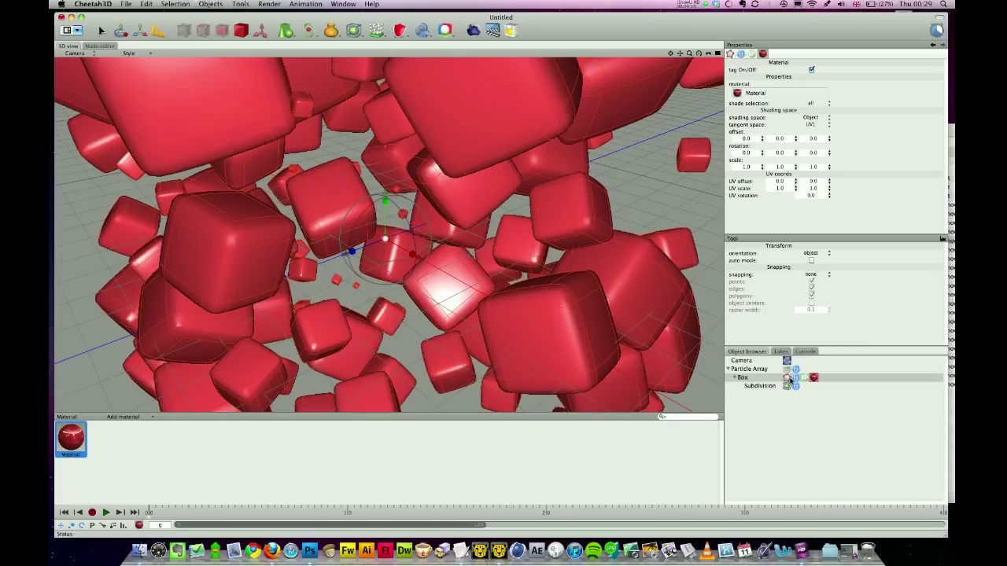
pyautogui.click(762, 382)
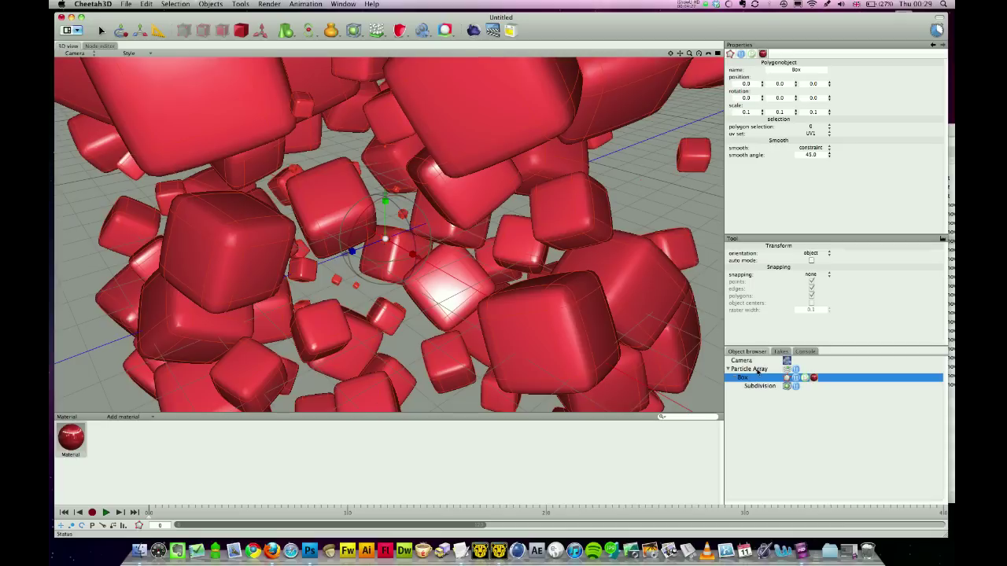
pyautogui.press('super+d')
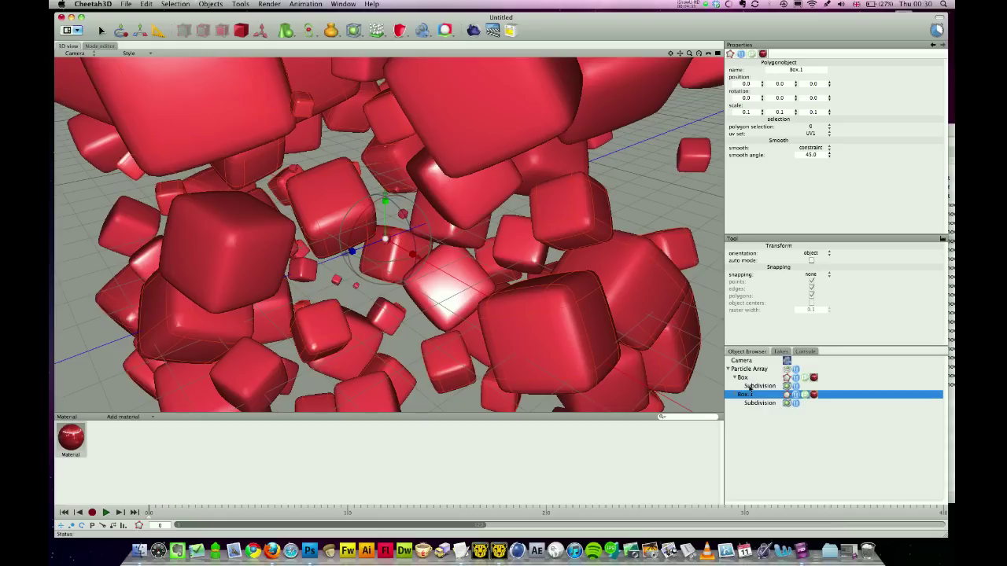
# - Remove the red material from Box.1 so its cubes render grey
pyautogui.click(814, 395)
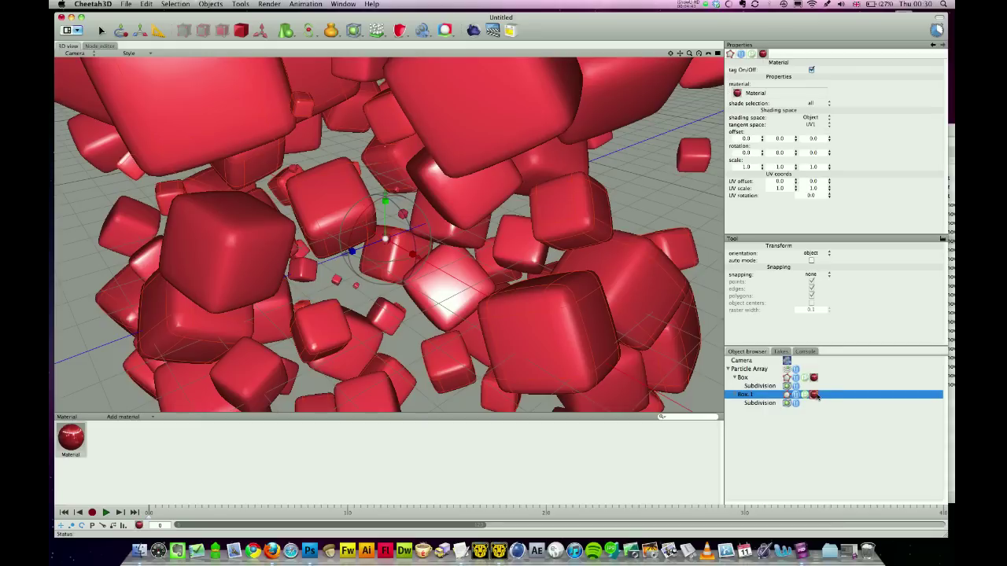
pyautogui.press('Delete')
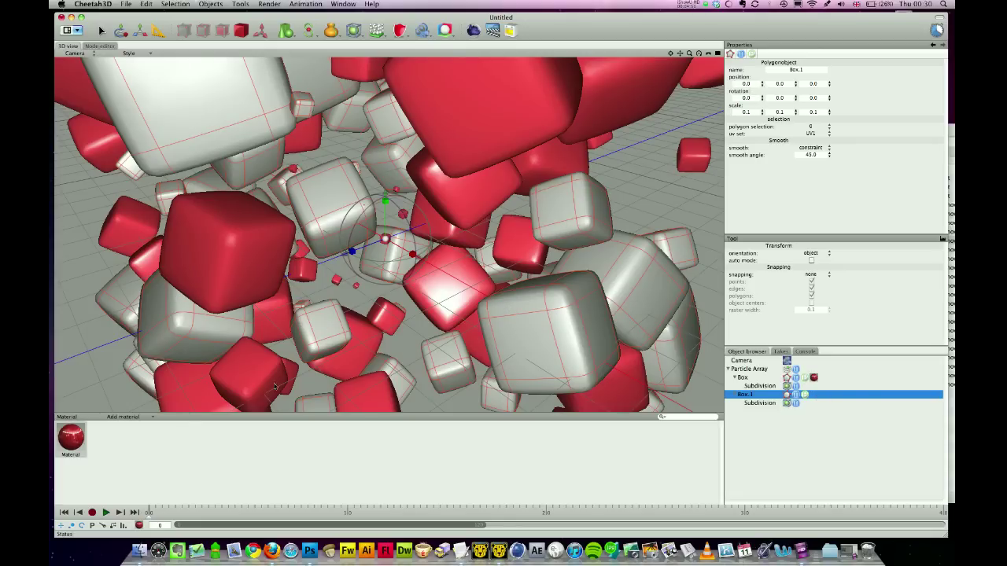
pyautogui.click(70, 444)
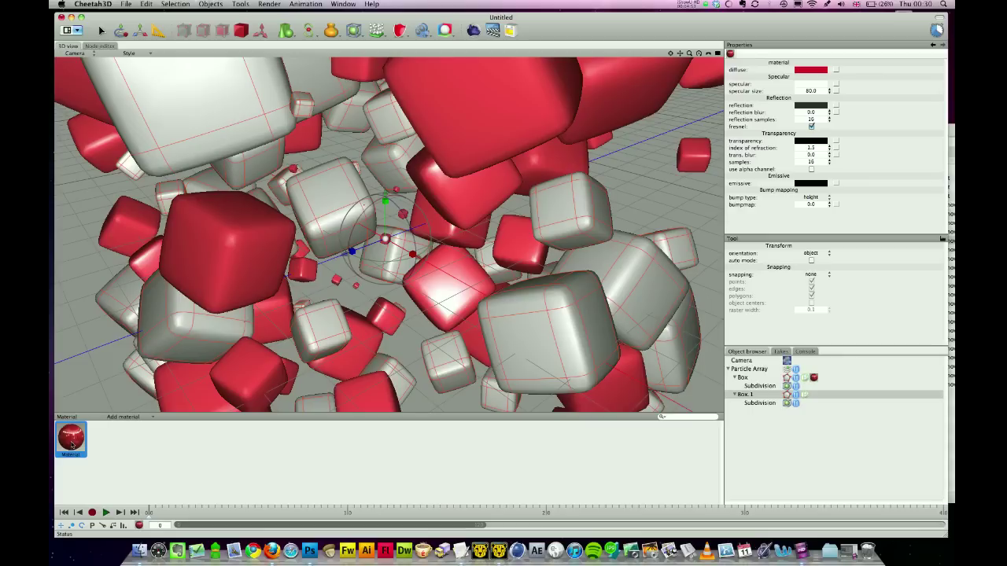
# - Duplicate the red material as Material.2, make its diffuse dark grey, and apply it to Box.1
pyautogui.rightClick(70, 444)
pyautogui.press('Escape')
pyautogui.click(812, 72)
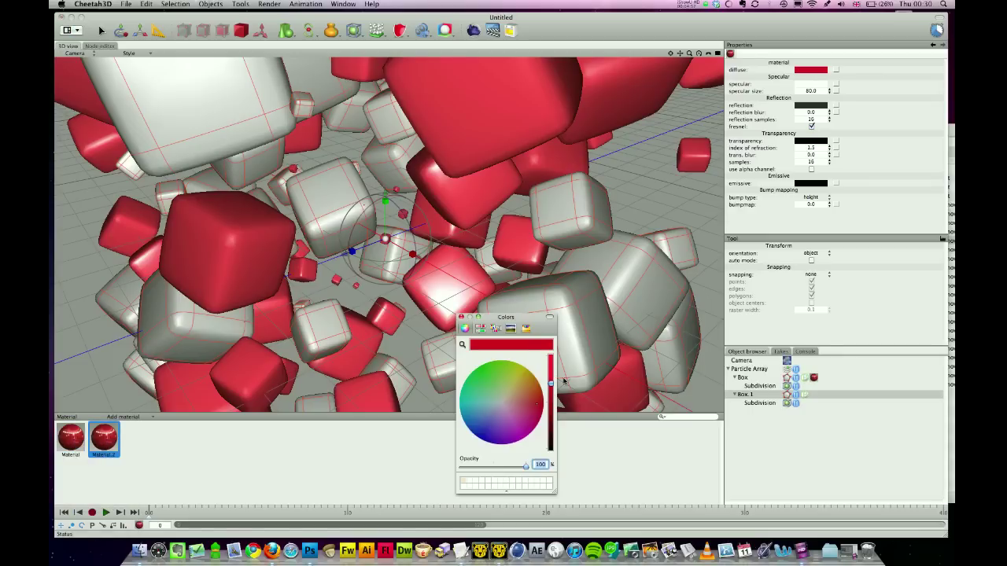
pyautogui.click(550, 441)
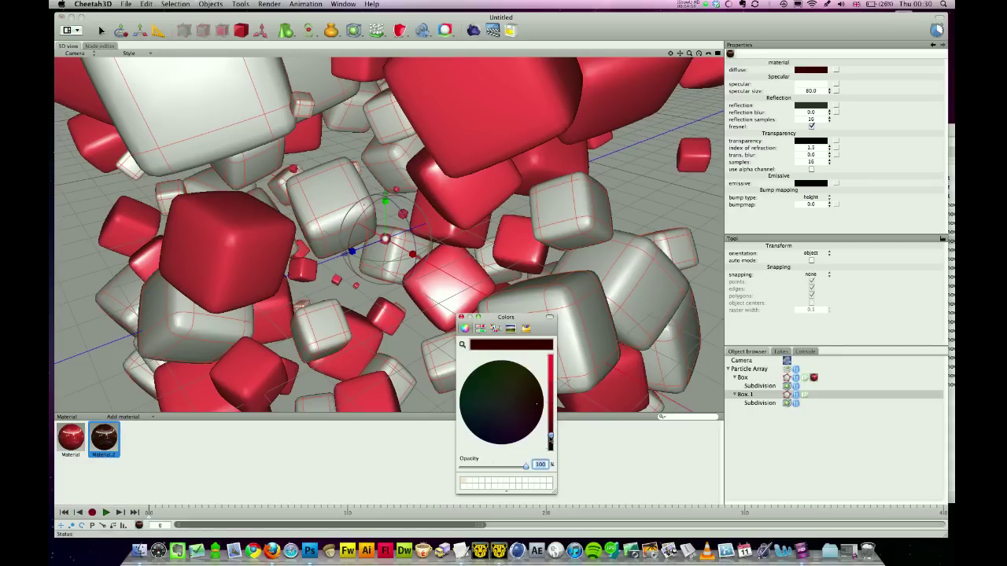
pyautogui.click(502, 404)
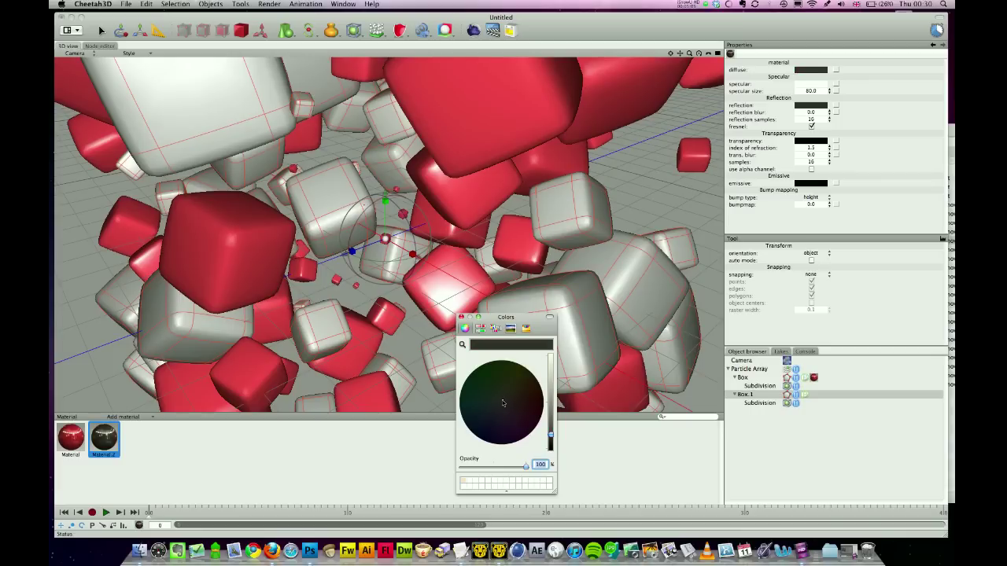
pyautogui.click(460, 317)
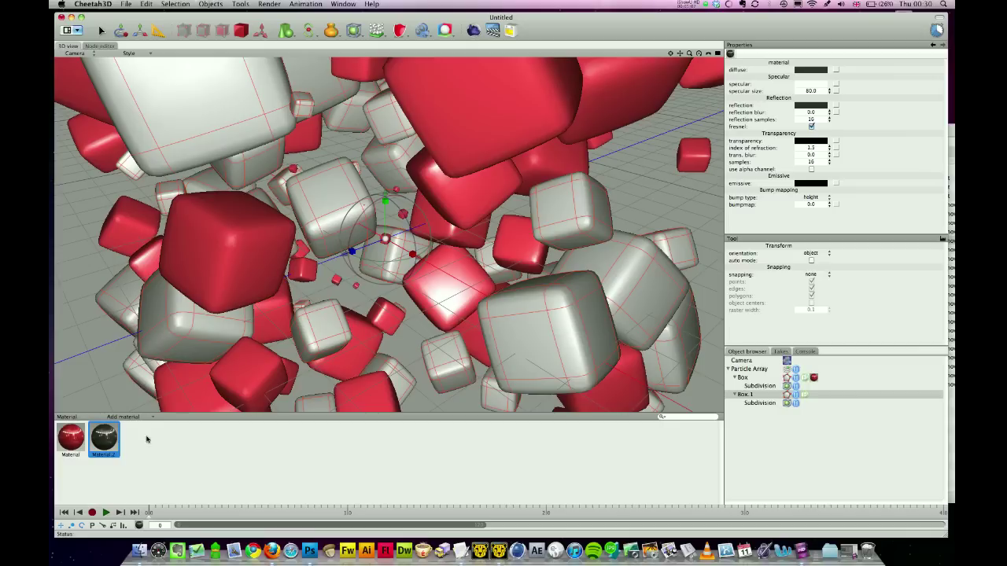
pyautogui.moveTo(104, 439); pyautogui.dragTo(773, 396)
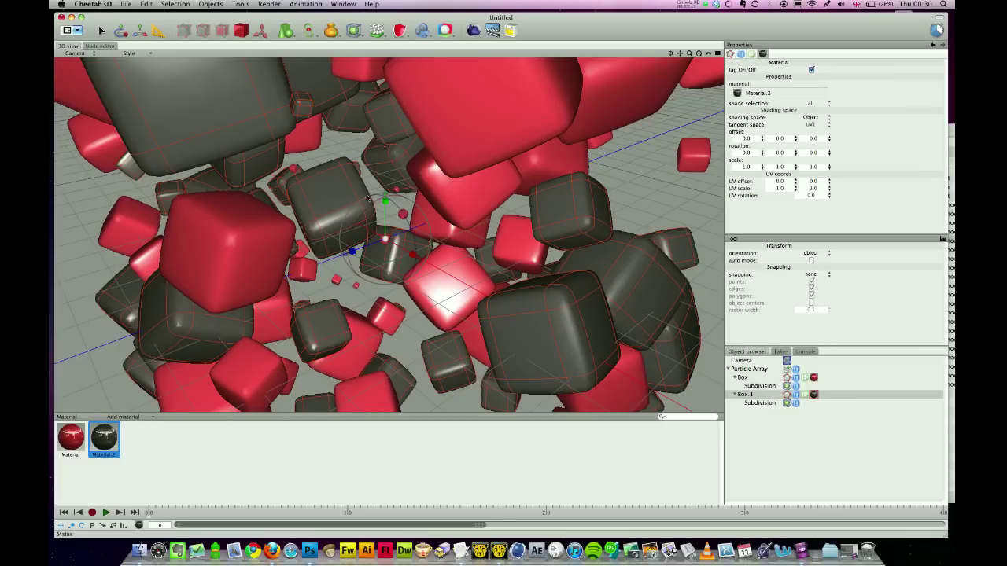
pyautogui.click(747, 395)
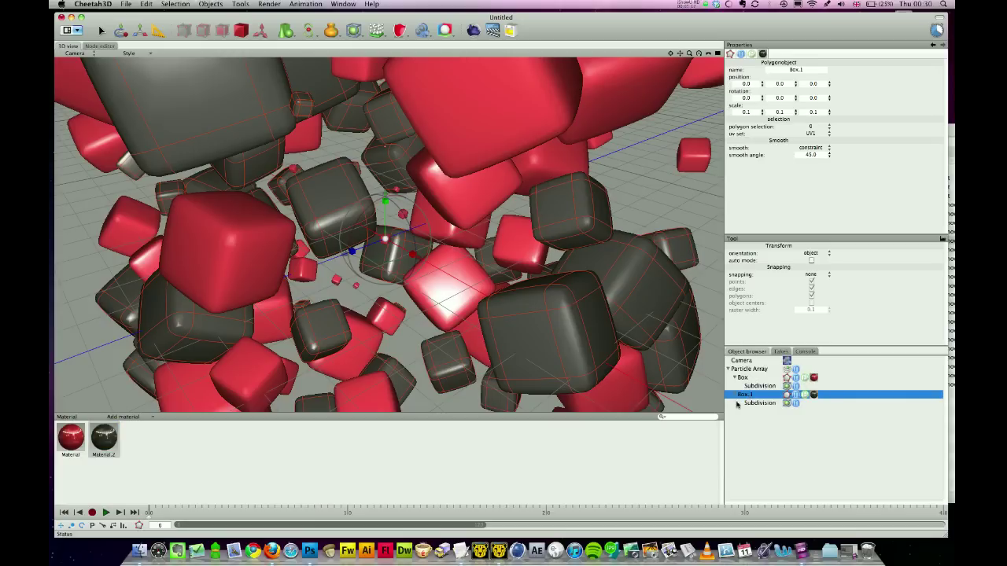
# - Duplicate Box.1 as Box.2 and make a white-diffuse copy of Material.2, Material.2.2
pyautogui.press('super+d')
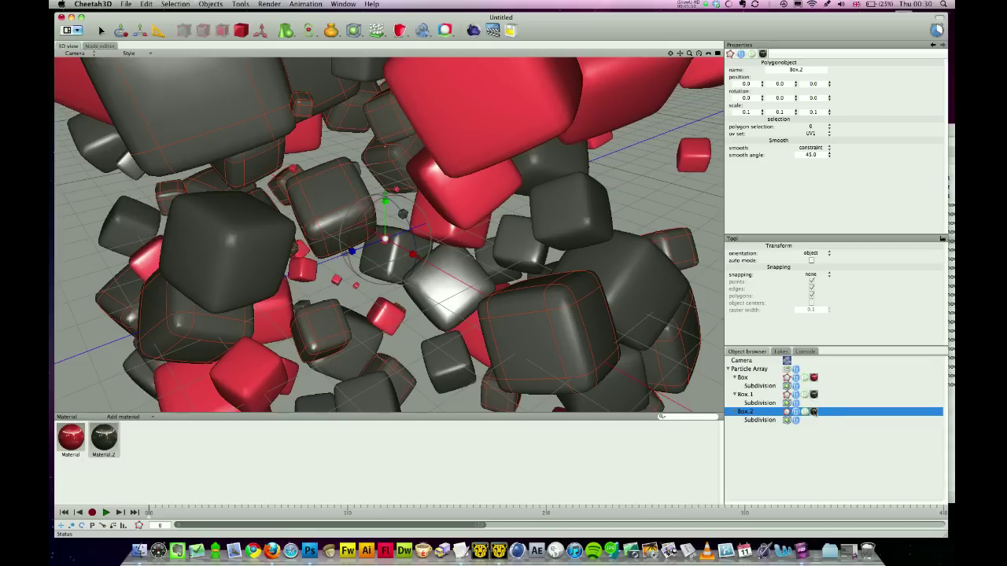
pyautogui.rightClick(107, 435)
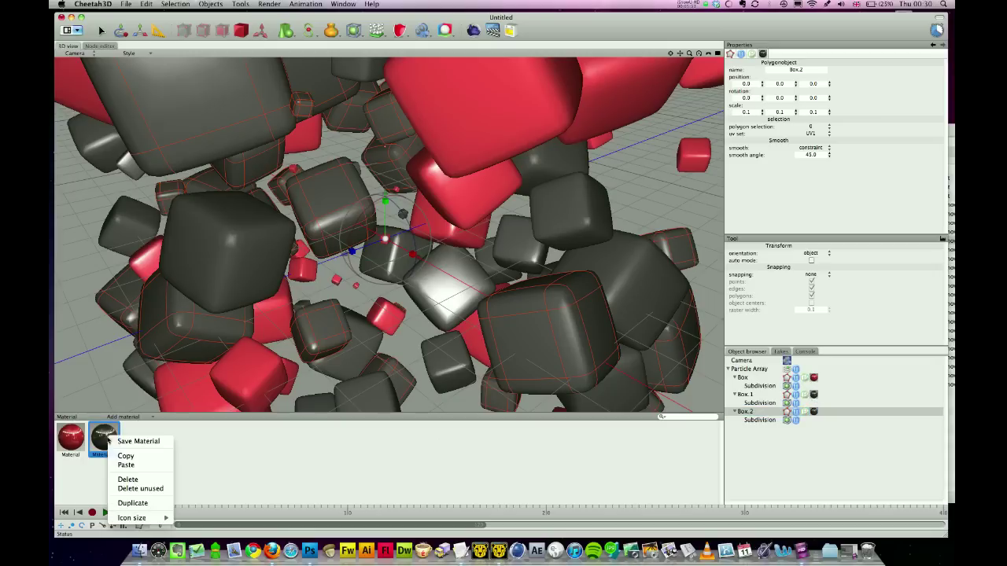
pyautogui.click(133, 503)
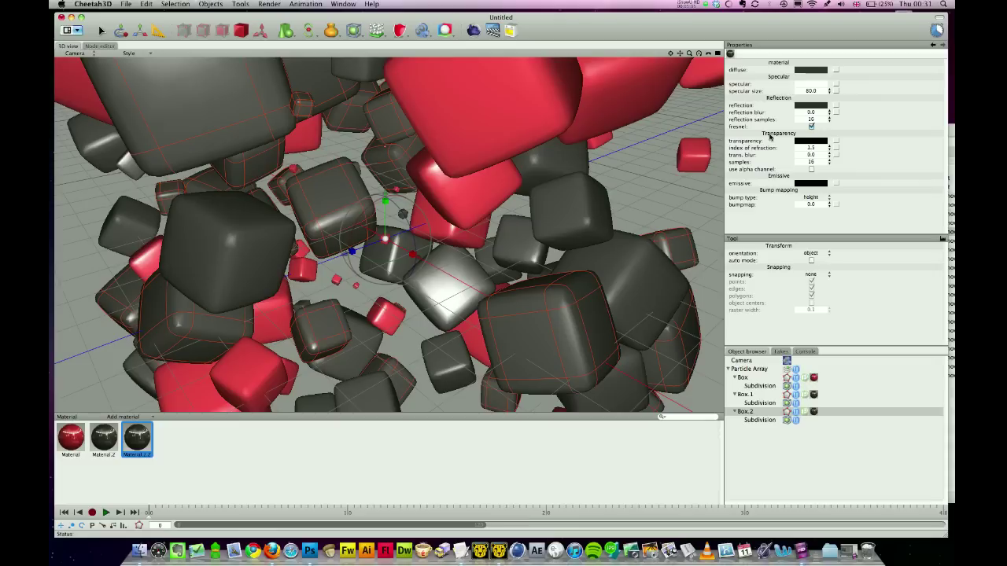
pyautogui.click(810, 70)
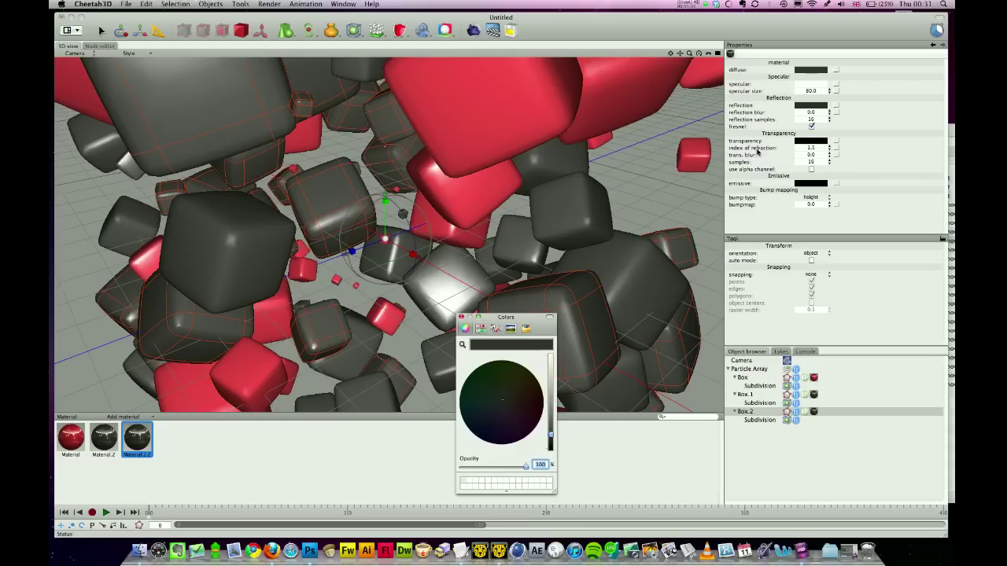
pyautogui.click(551, 365)
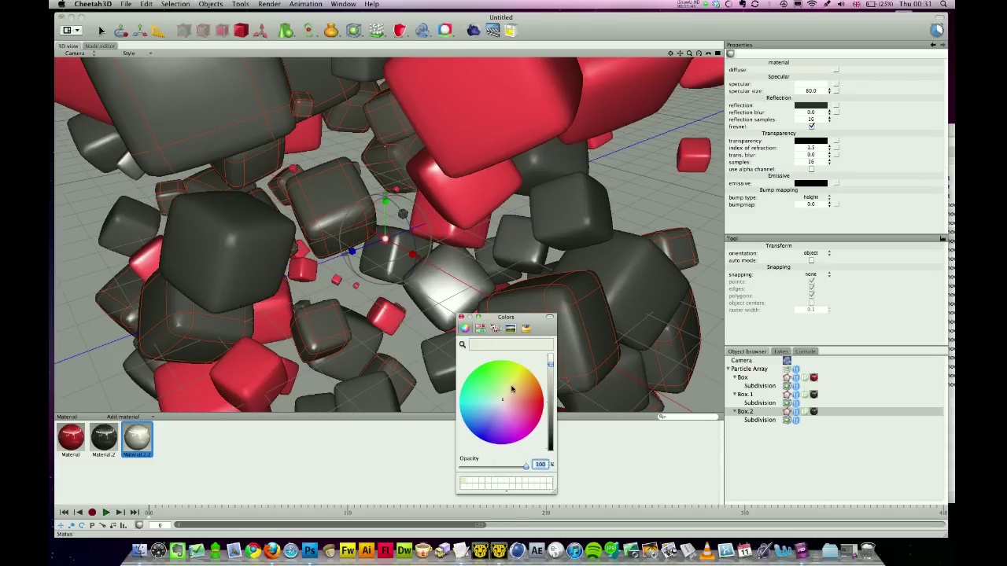
pyautogui.click(461, 317)
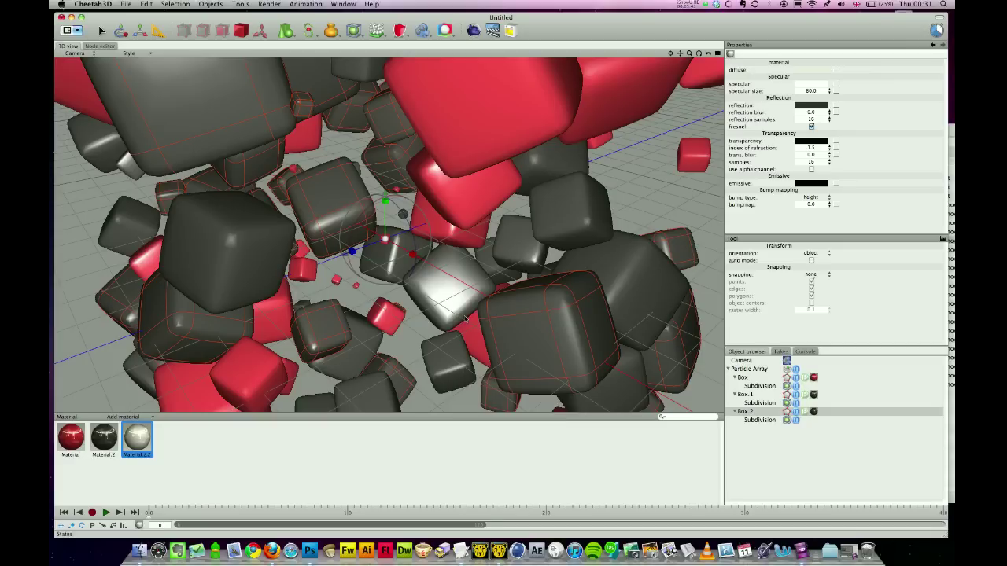
# - Replace Box.2's material with the white Material.2.2
pyautogui.click(814, 412)
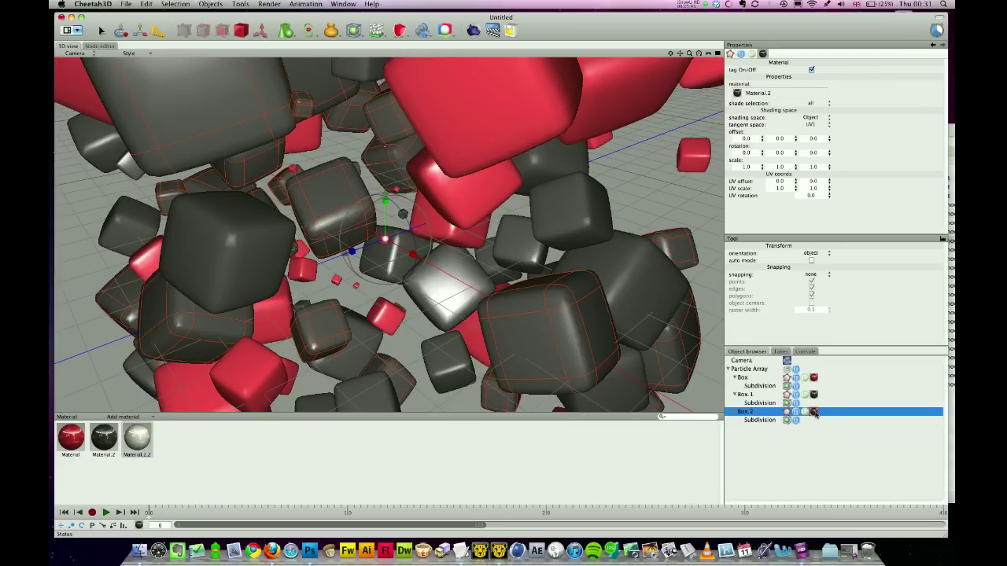
pyautogui.press('BackSpace')
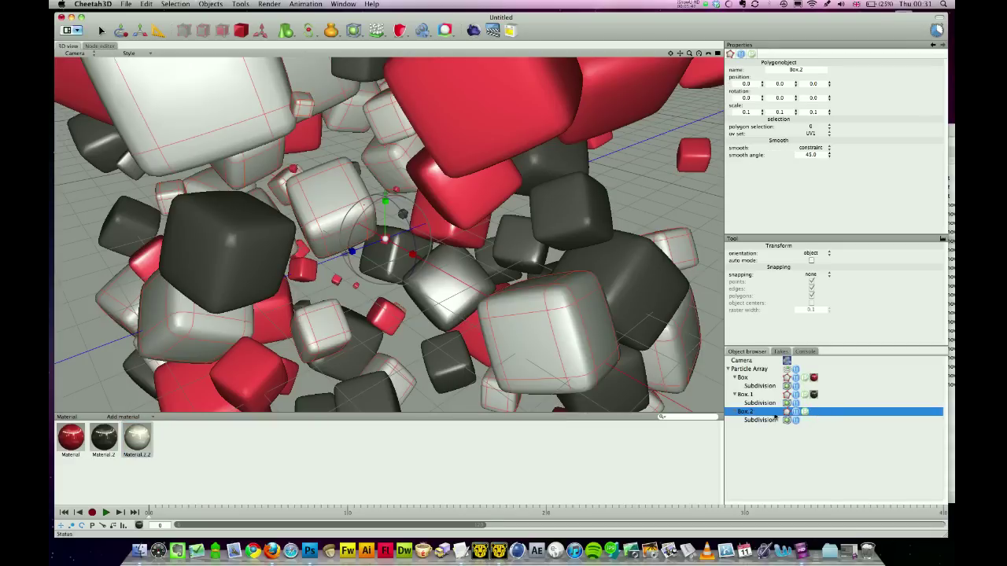
pyautogui.moveTo(134, 436); pyautogui.dragTo(747, 417)
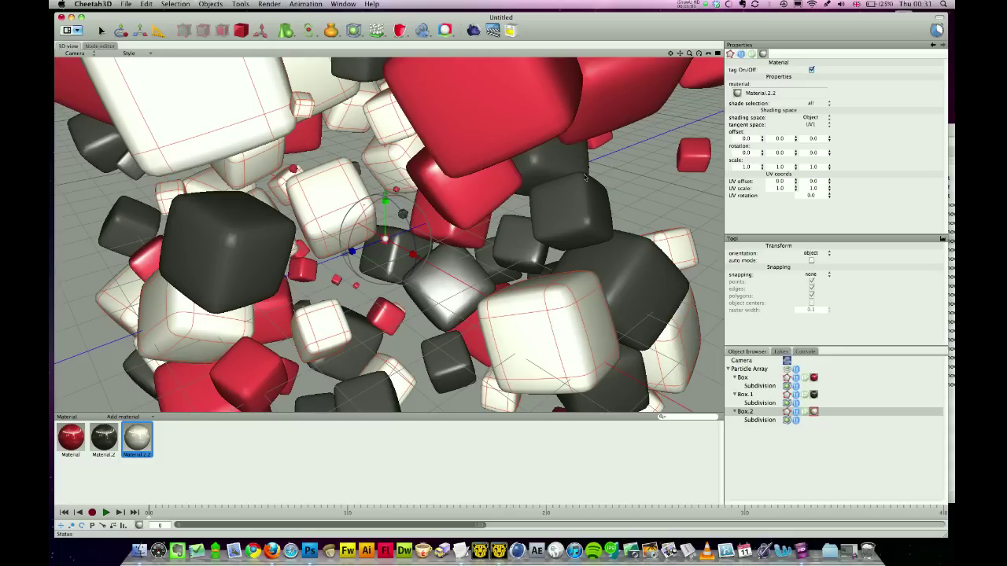
# - Set the camera's background colour to white with opacity 0
pyautogui.click(748, 361)
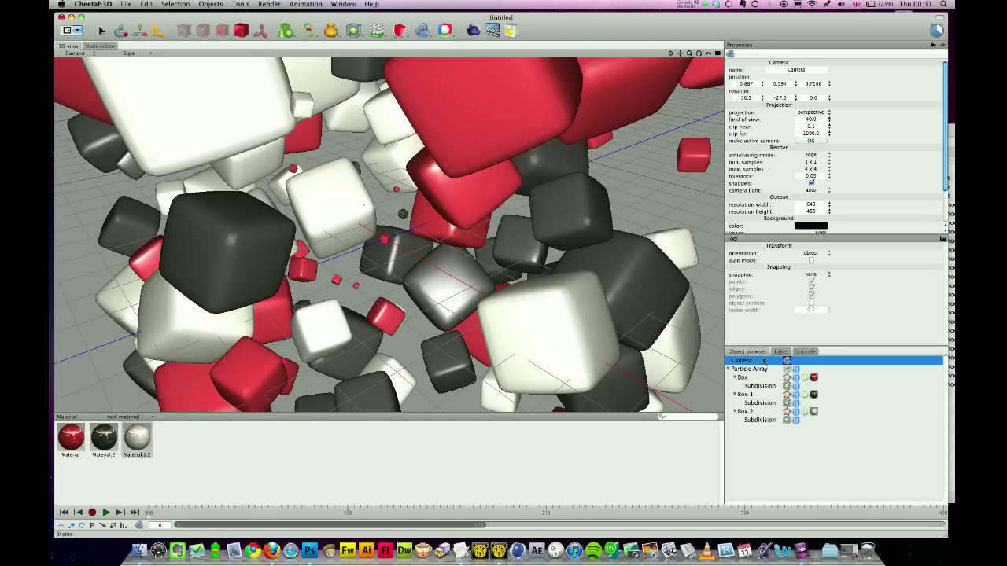
pyautogui.click(810, 225)
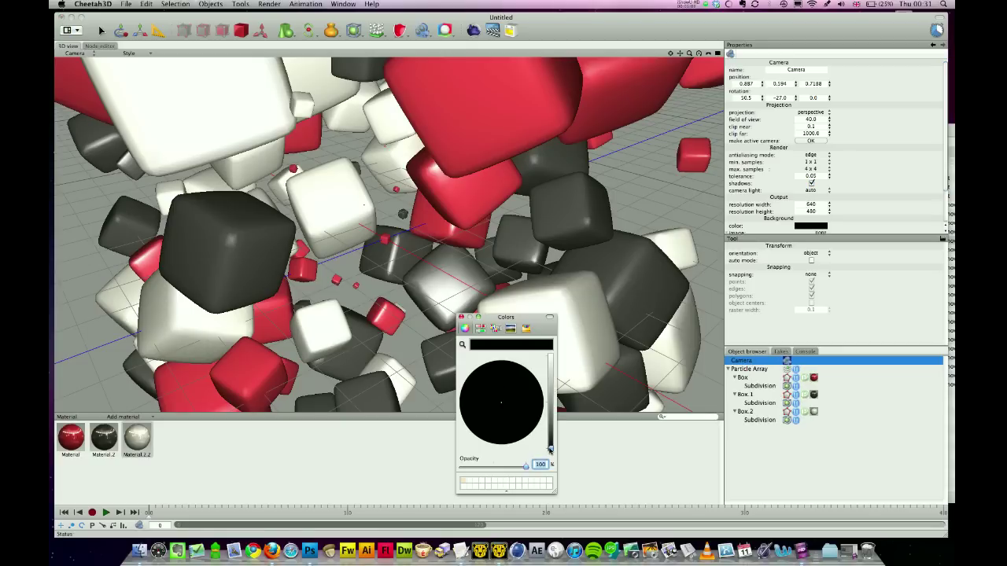
pyautogui.moveTo(549, 449); pyautogui.dragTo(550, 356)
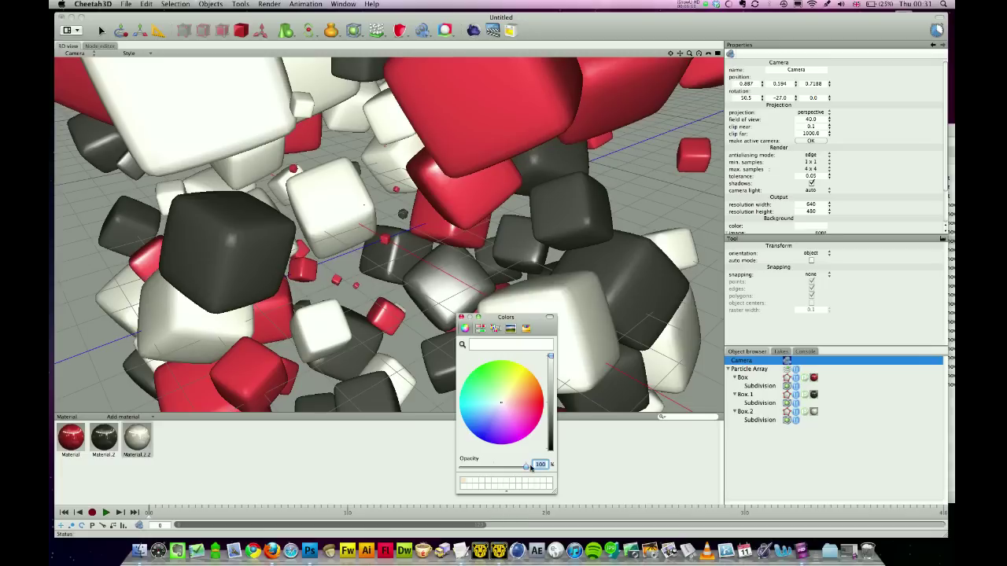
pyautogui.moveTo(526, 467); pyautogui.dragTo(439, 459)
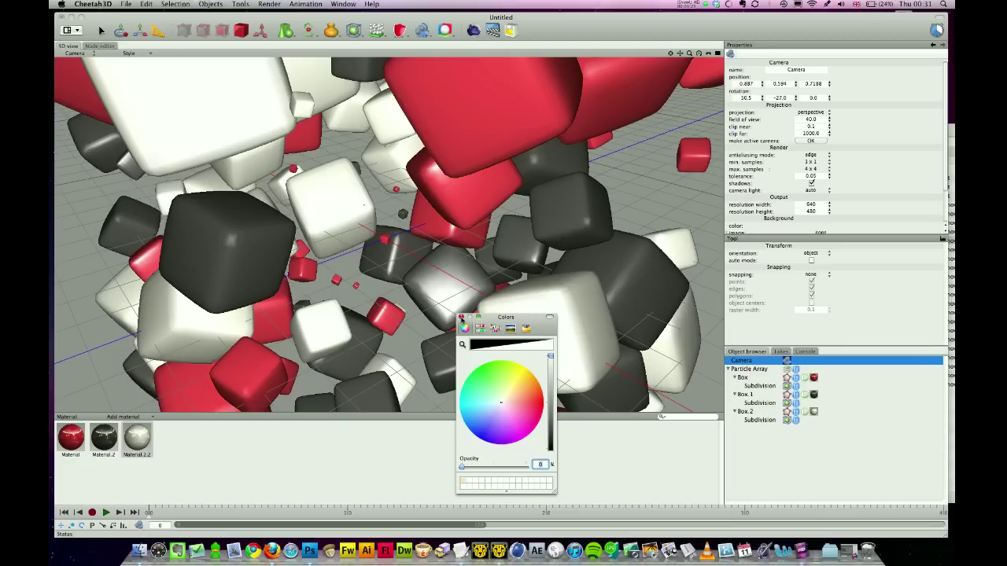
pyautogui.click(461, 318)
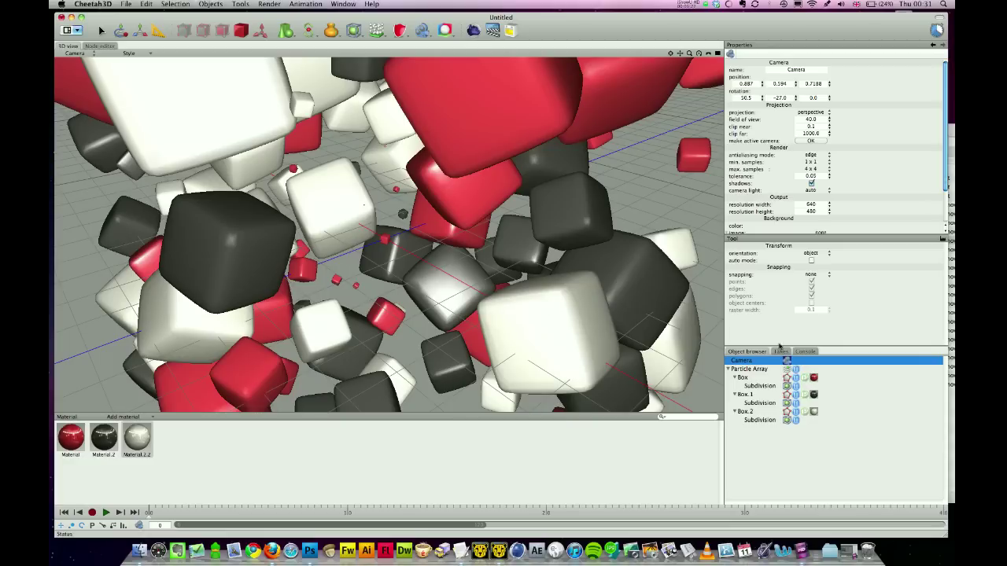
# - Add a Radiosity tag and an HDRI tag to the camera
pyautogui.click(445, 30)
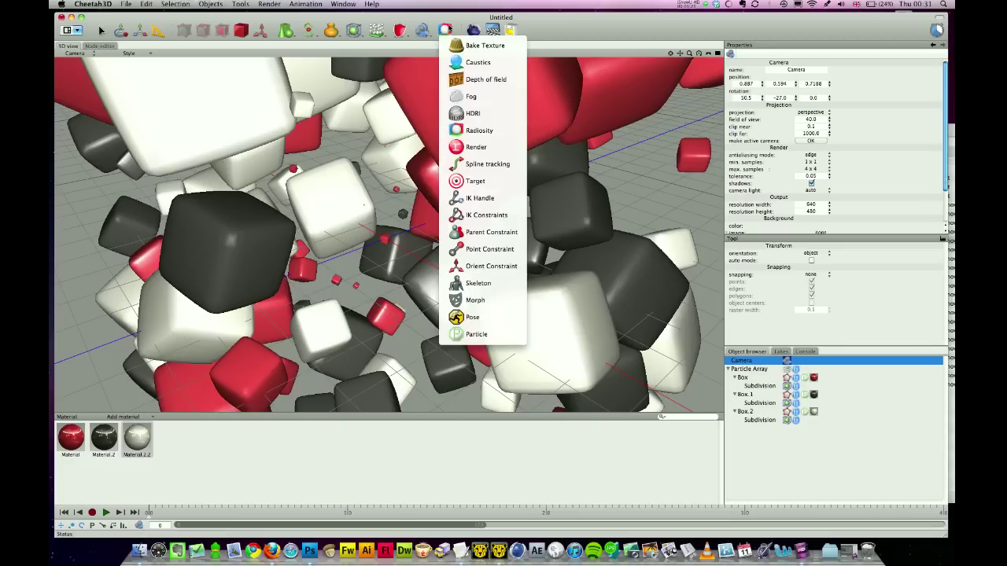
pyautogui.click(476, 130)
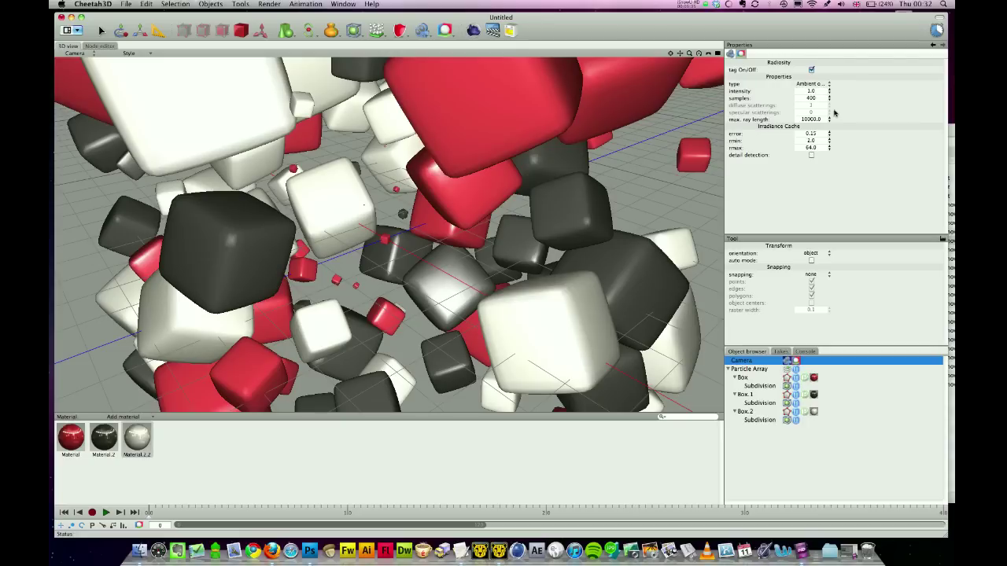
pyautogui.click(455, 31)
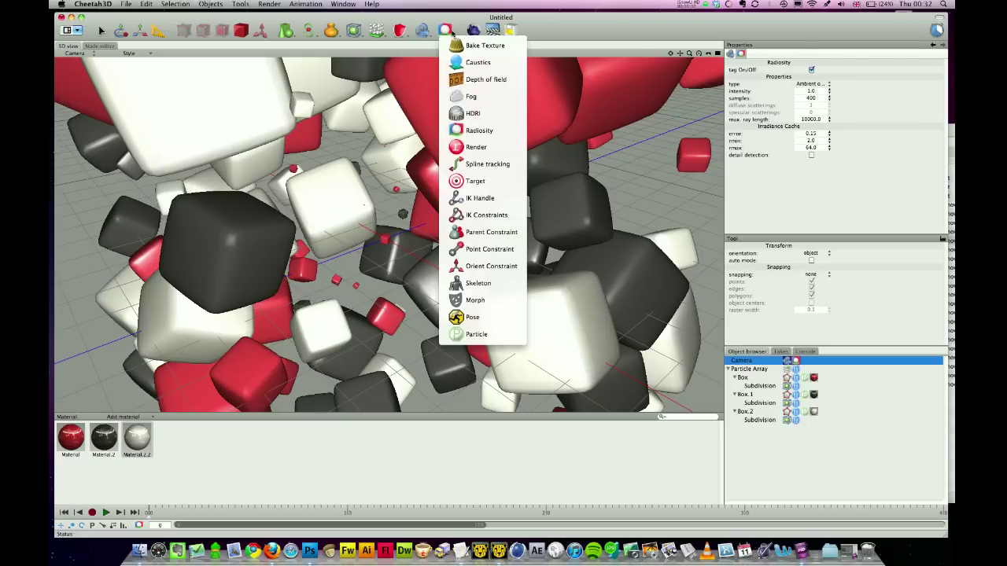
pyautogui.click(479, 106)
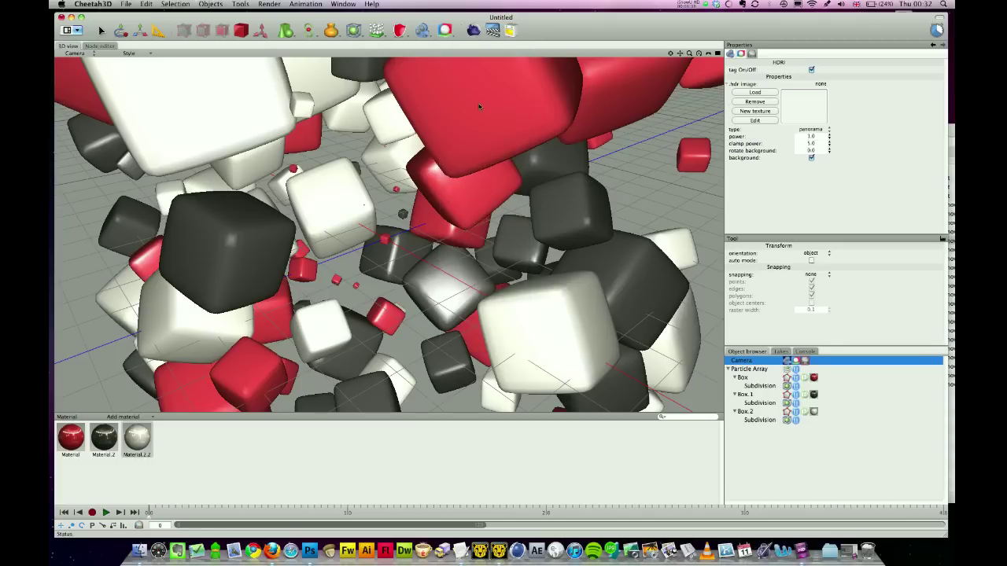
# - Load oldtown_pano_small.hdr into the HDRI tag and switch off its background option
pyautogui.click(762, 93)
pyautogui.click(602, 83)
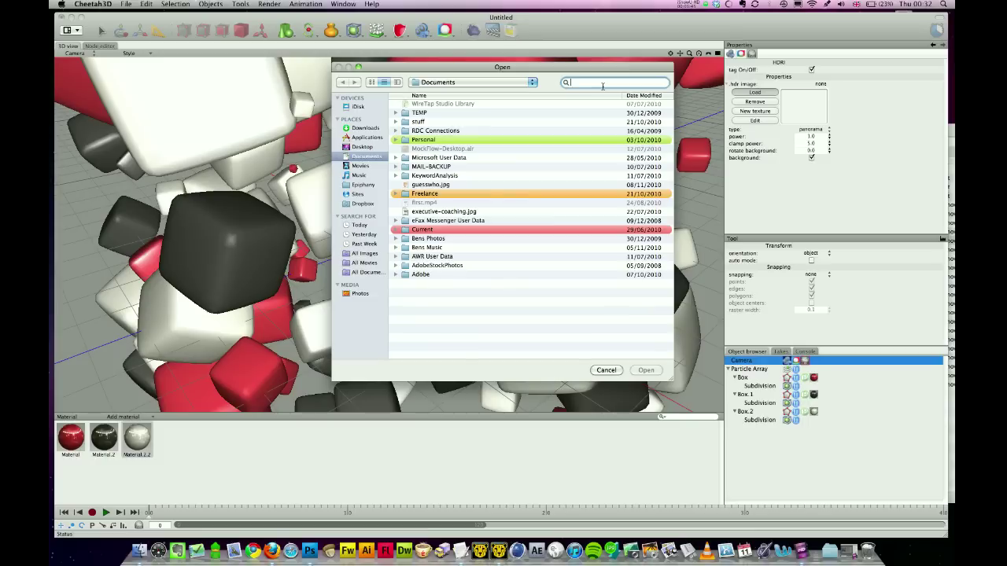
pyautogui.write('pano')
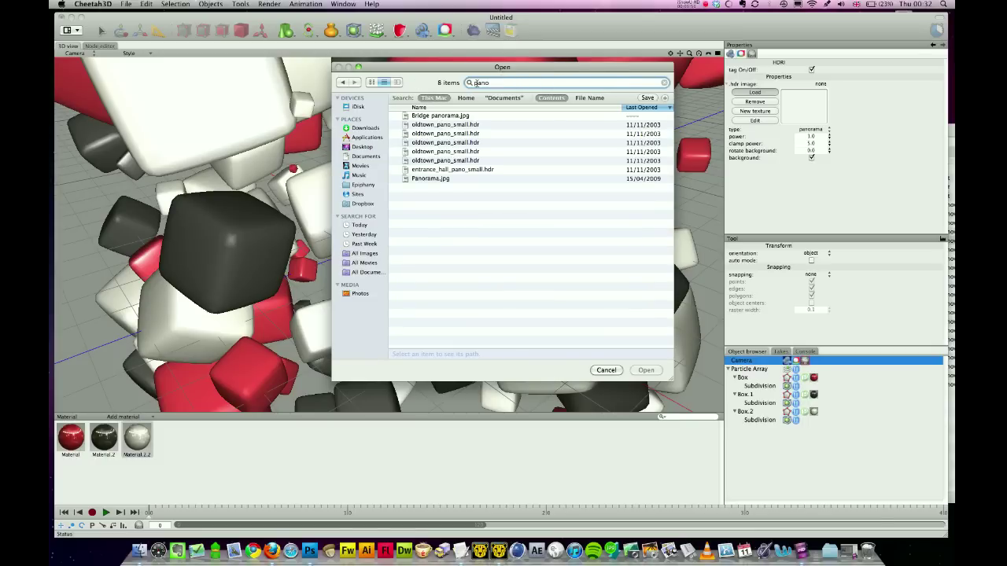
pyautogui.click(442, 126)
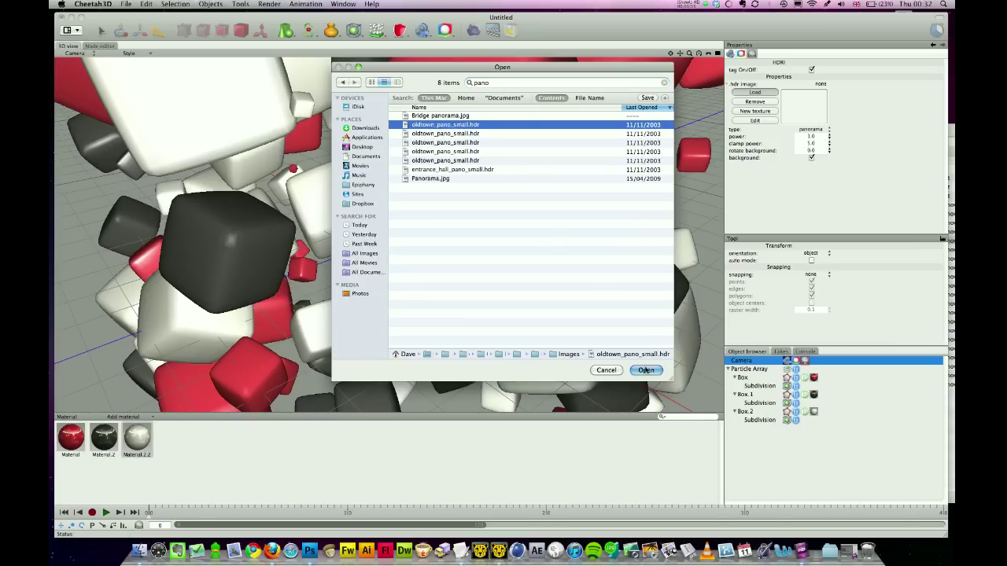
pyautogui.click(645, 370)
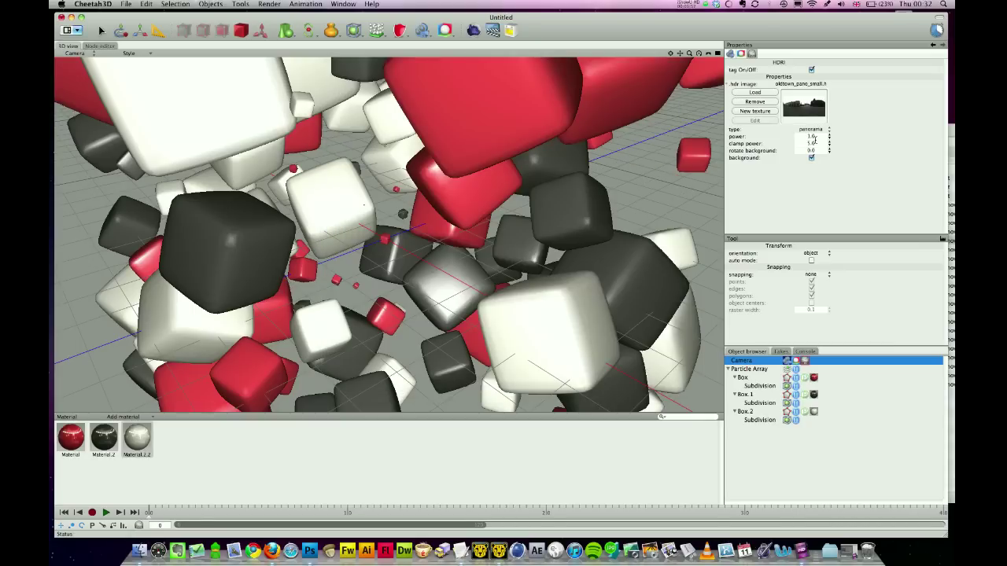
pyautogui.click(811, 159)
pyautogui.click(785, 364)
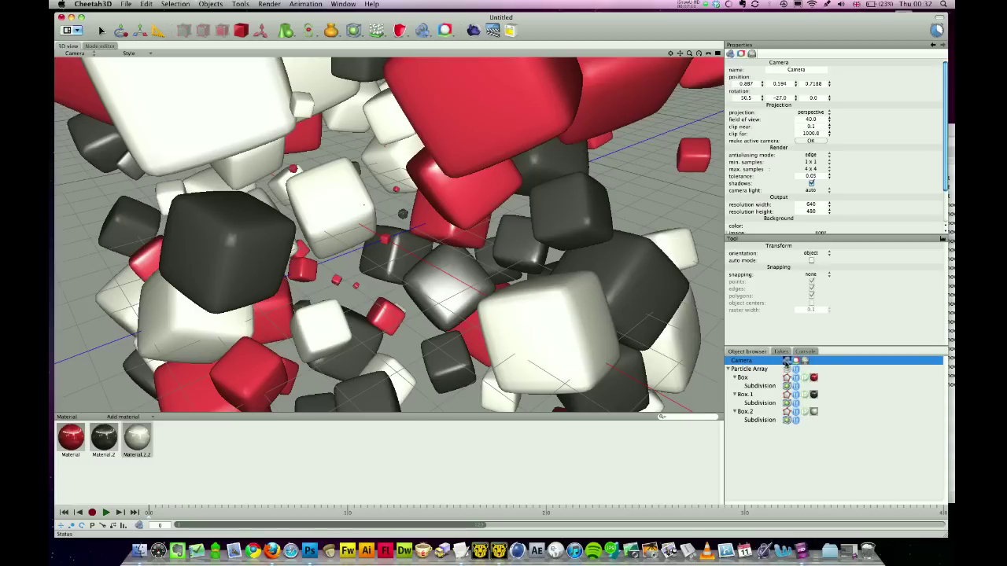
# - Change the camera resolution width to 1280 and height to 960
pyautogui.click(816, 204)
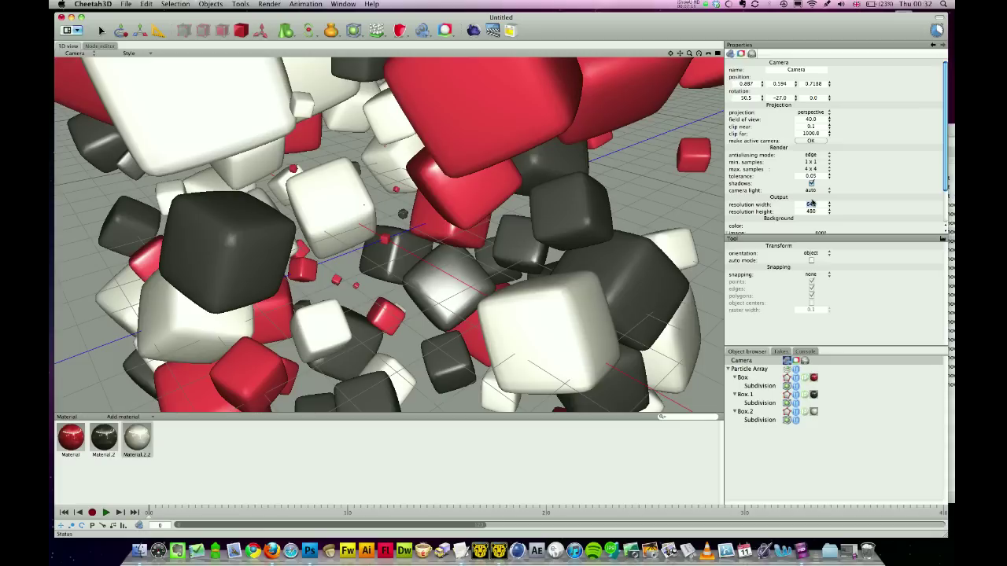
pyautogui.press('BackSpace')
pyautogui.press('Tab')
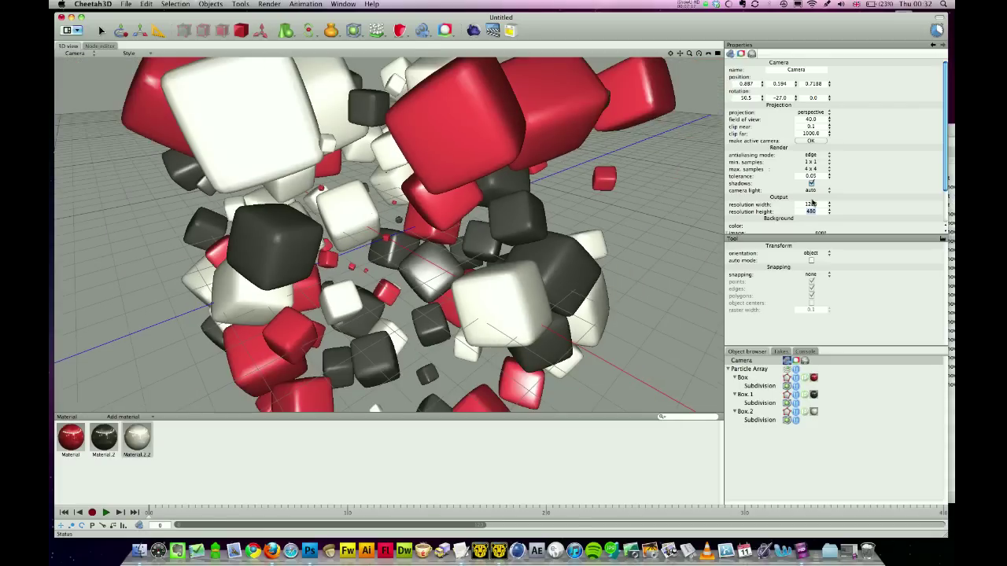
pyautogui.write('960')
pyautogui.press('Tab')
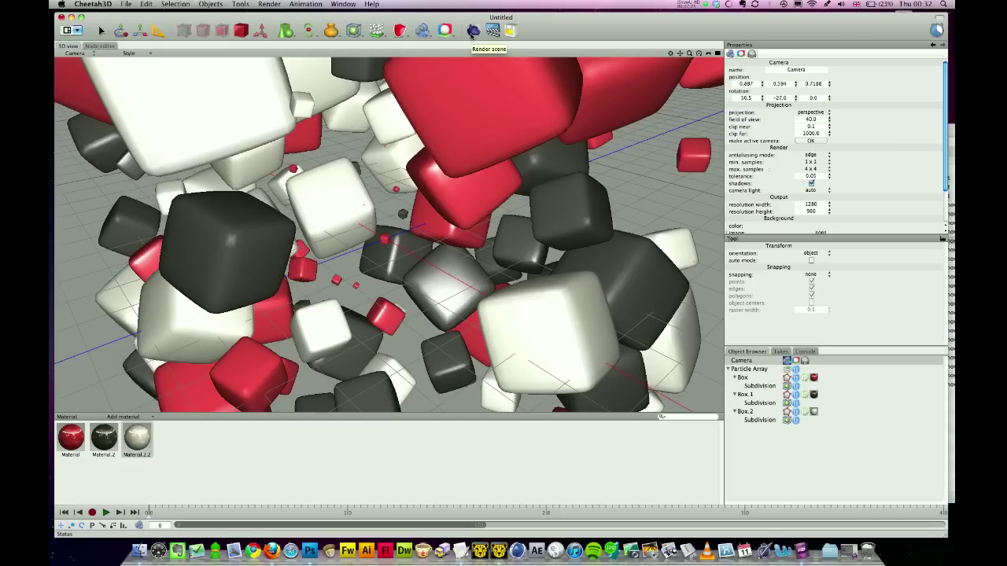
# - Render the scene at 1280×960 and nudge the Render Manager window up slightly
pyautogui.click(473, 32)
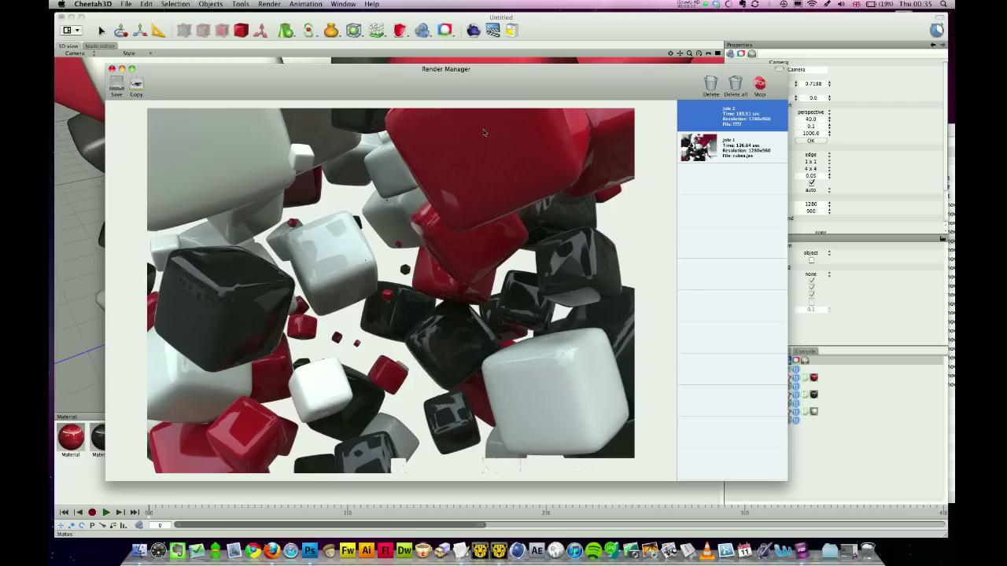
pyautogui.moveTo(469, 87); pyautogui.dragTo(467, 83)
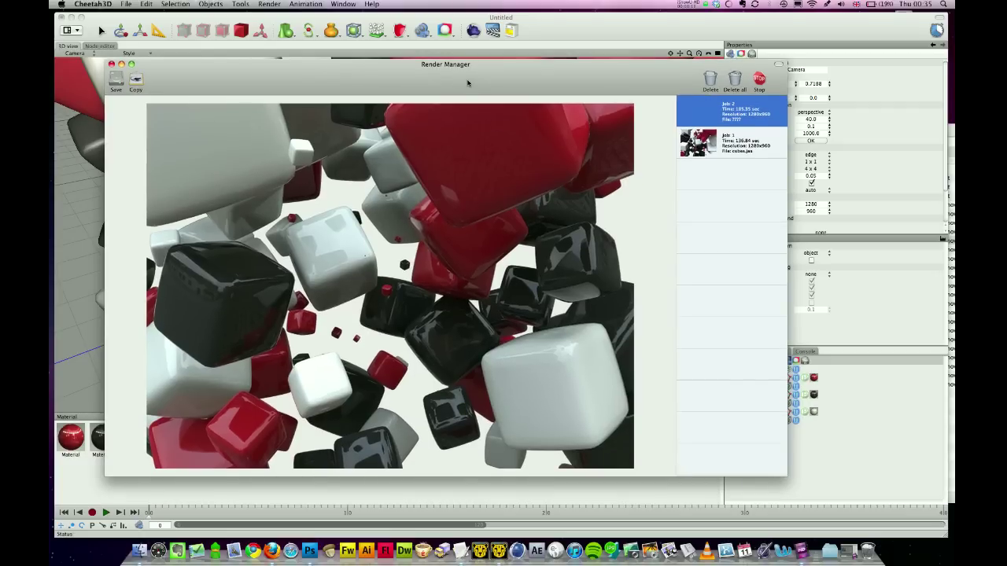